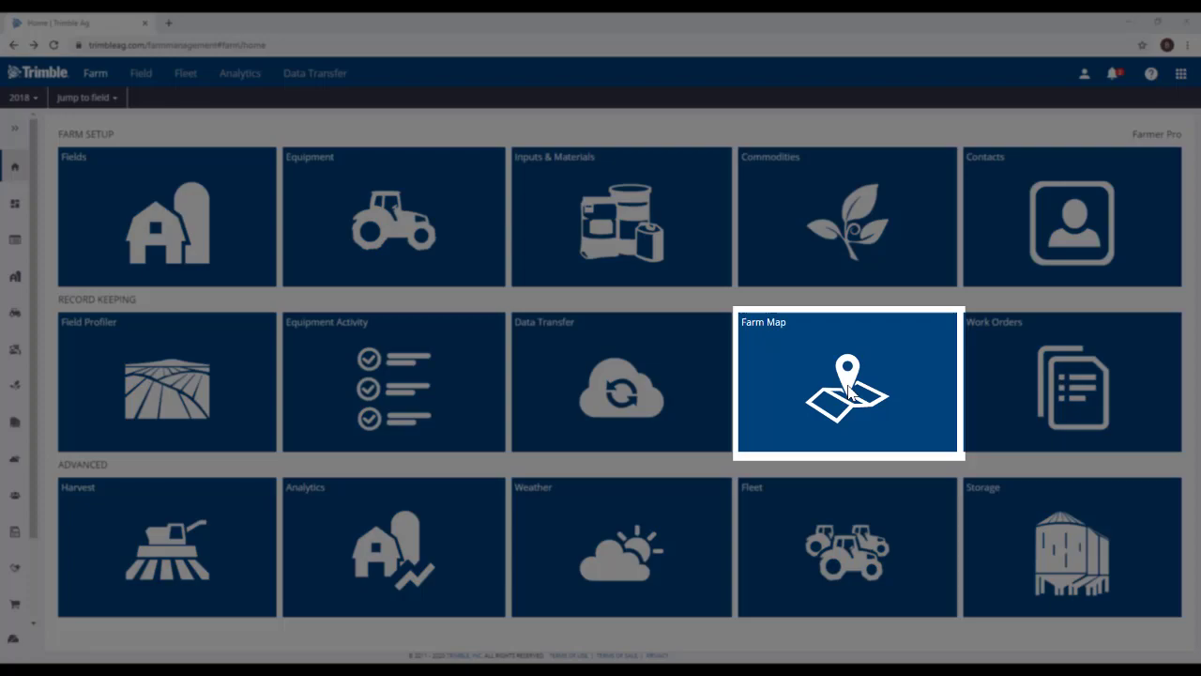
Open the Farm Map from the home page and from the Field section.
{"action": "left_click", "coordinate": [849, 392]}
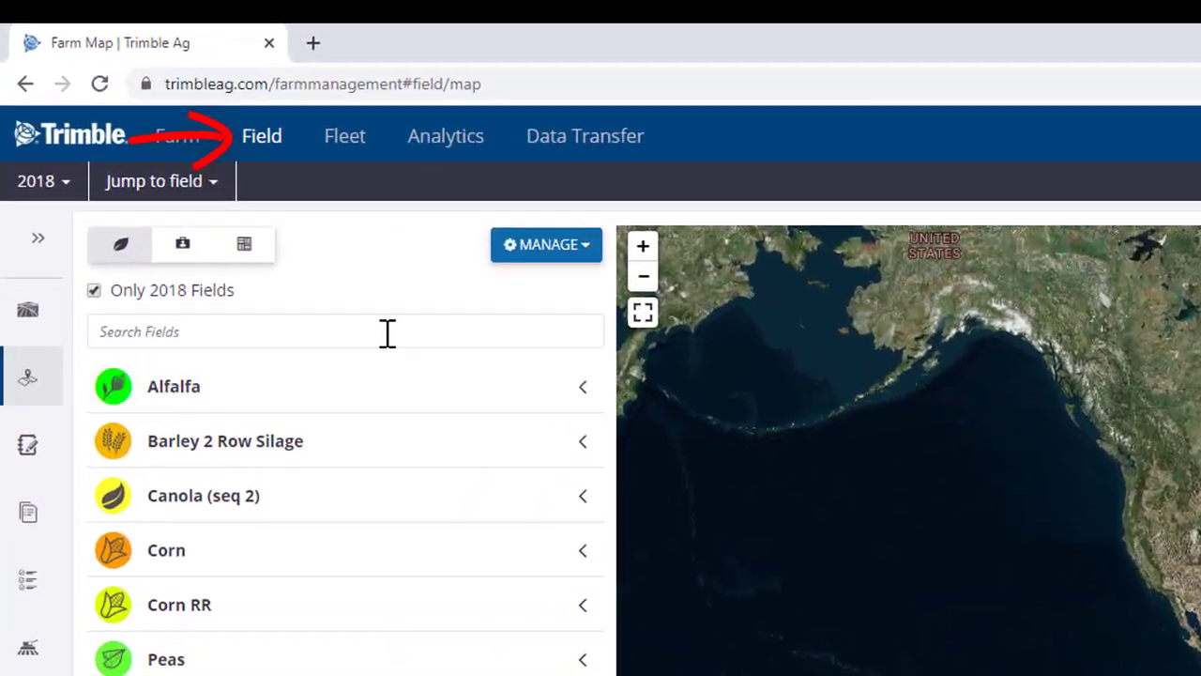
{"action": "left_click", "coordinate": [226, 123]}
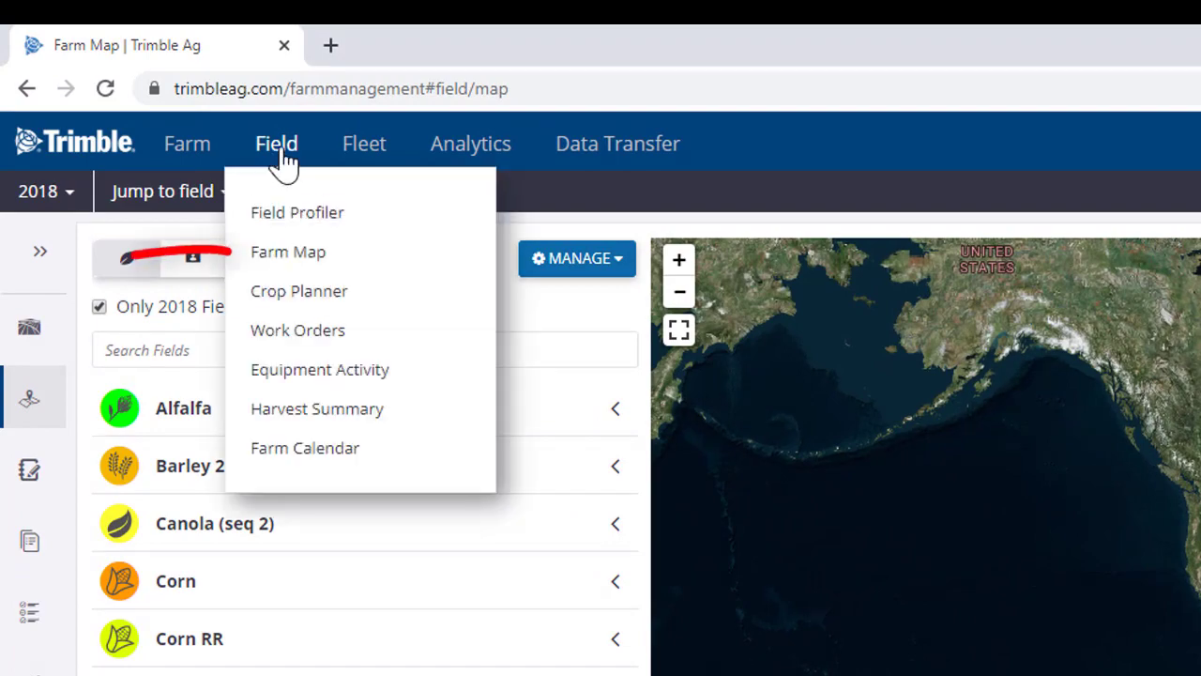
{"action": "left_click", "coordinate": [291, 267]}
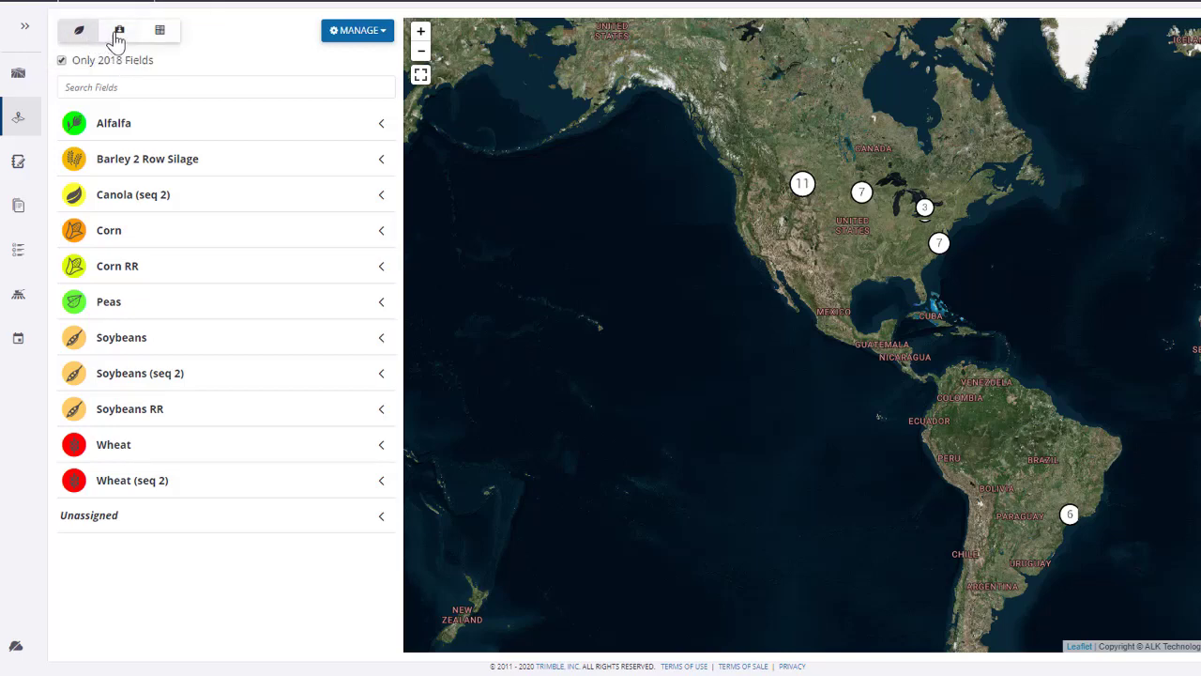
View the fields grouped by client and as a plain field list, and return to the crop grouping.
{"action": "left_click", "coordinate": [120, 36]}
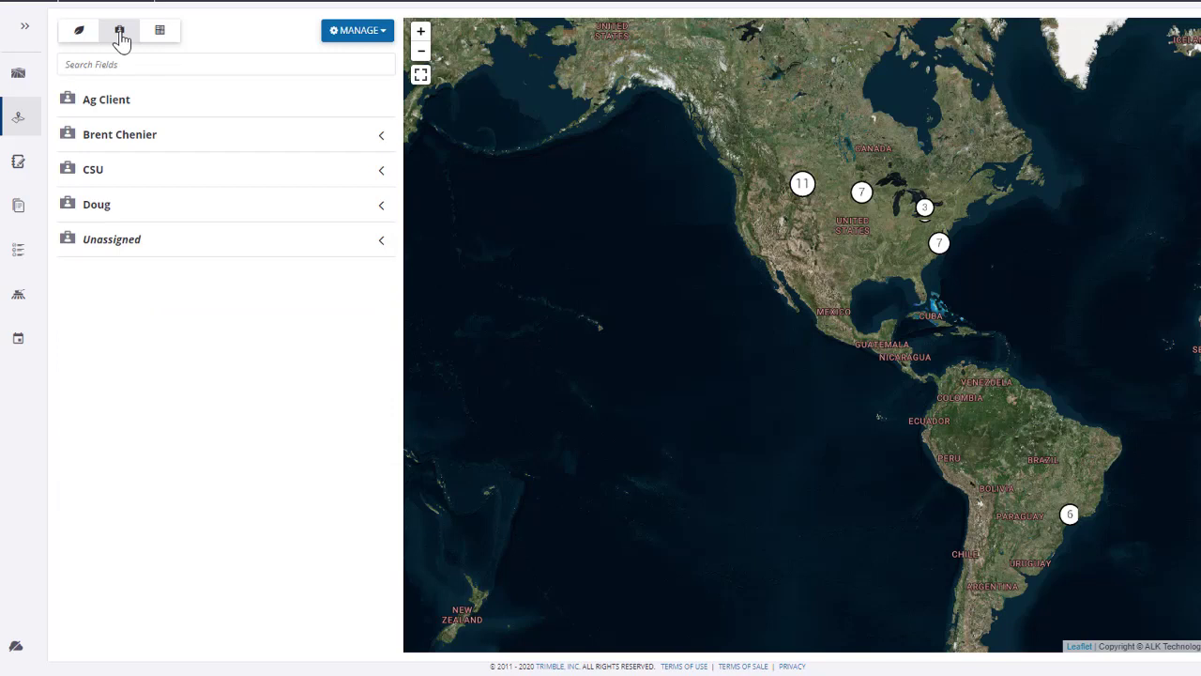
{"action": "left_click", "coordinate": [168, 36]}
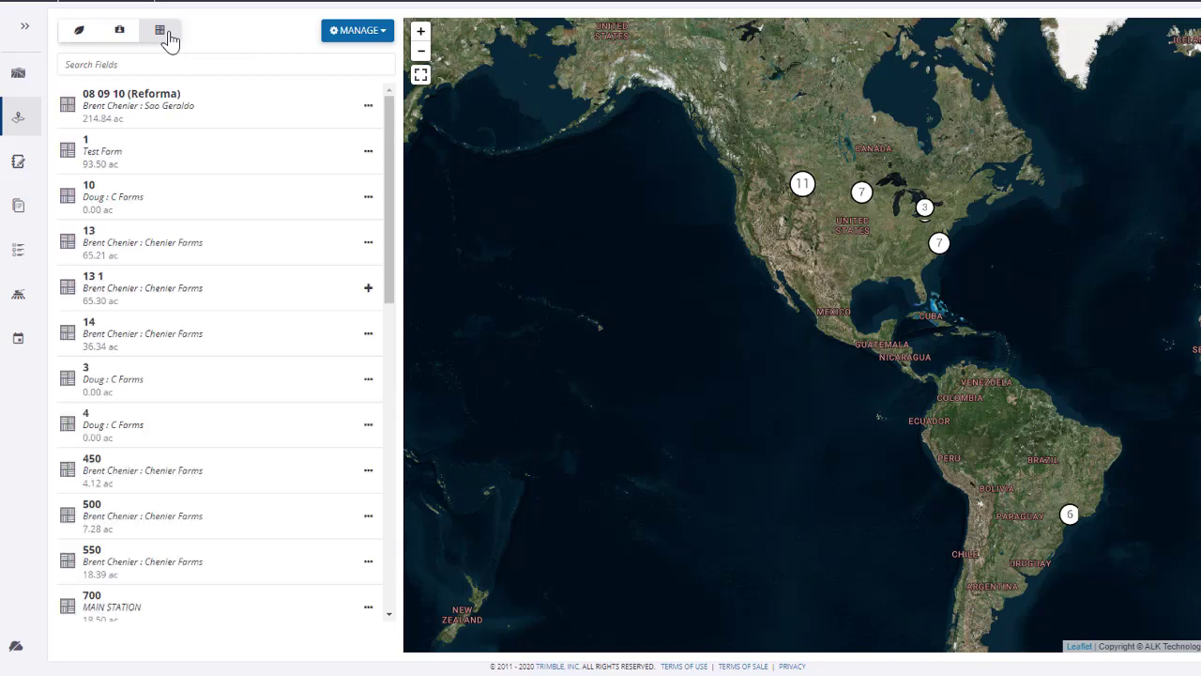
{"action": "left_click", "coordinate": [79, 34]}
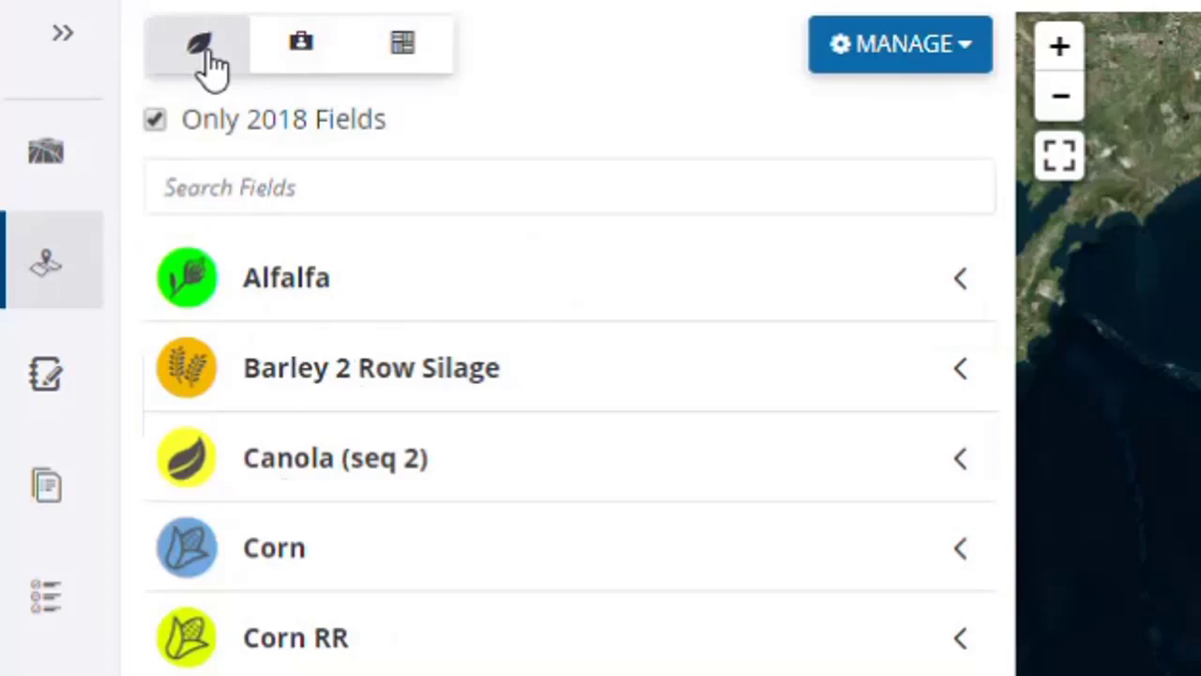
Search for field 500, show it on the map and open its details.
{"action": "left_click", "coordinate": [226, 184]}
{"action": "type", "text": "500"}
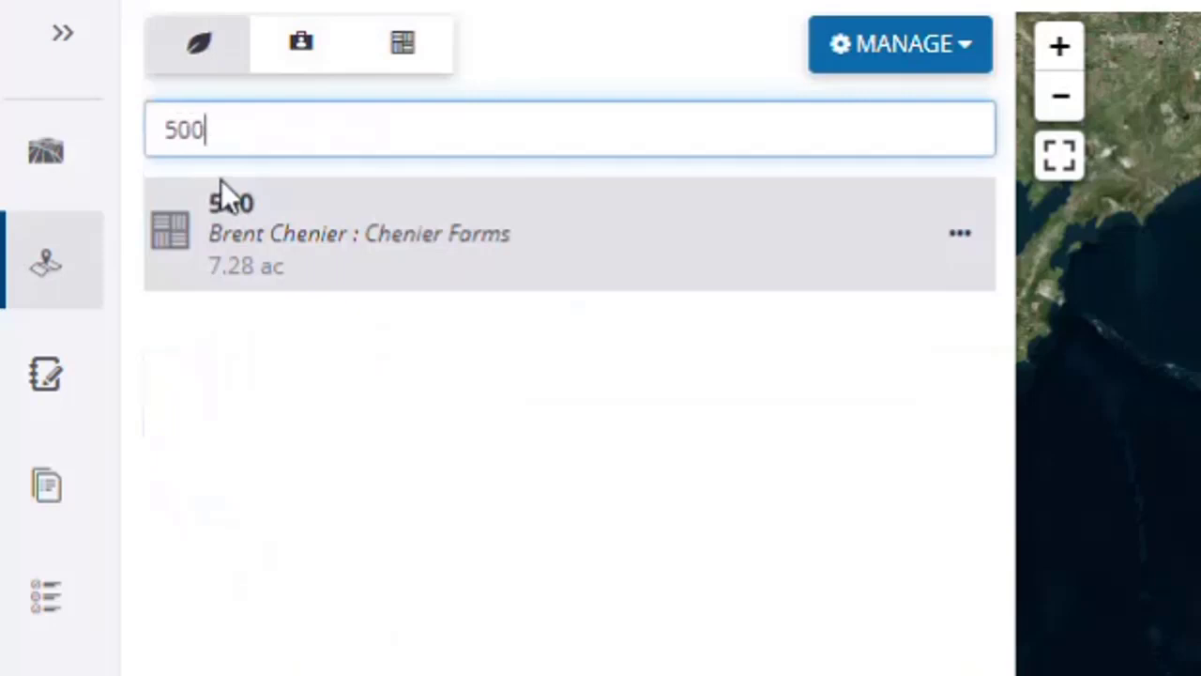
{"action": "left_click", "coordinate": [242, 234]}
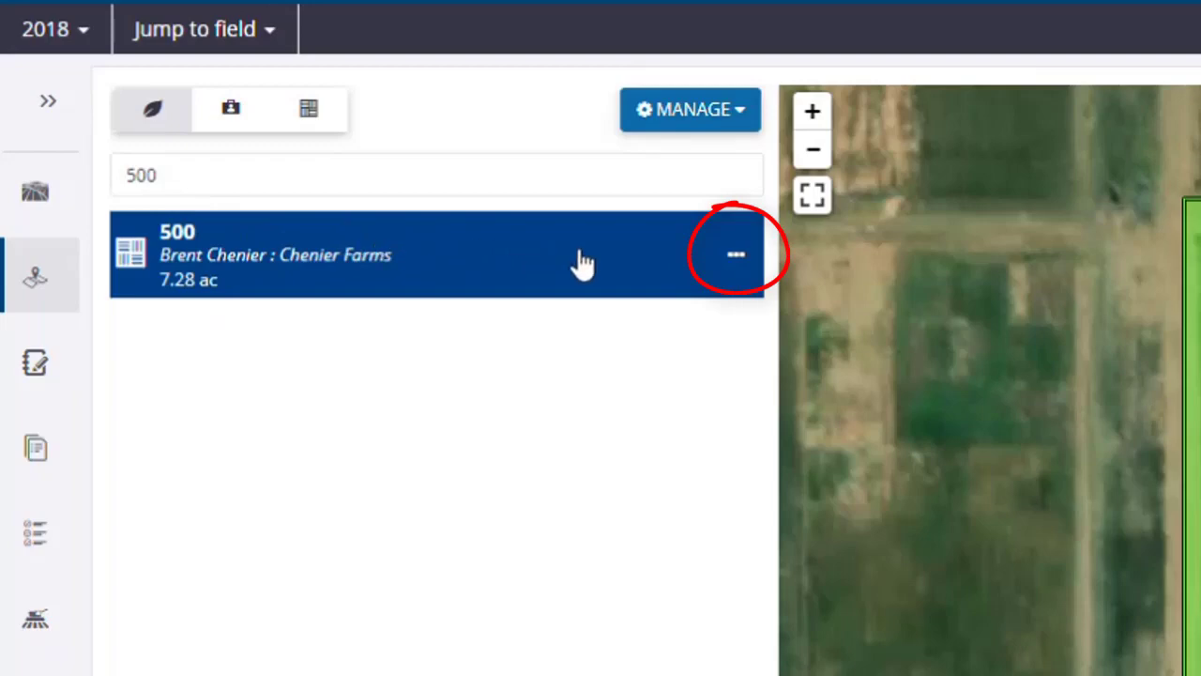
{"action": "left_click", "coordinate": [737, 271]}
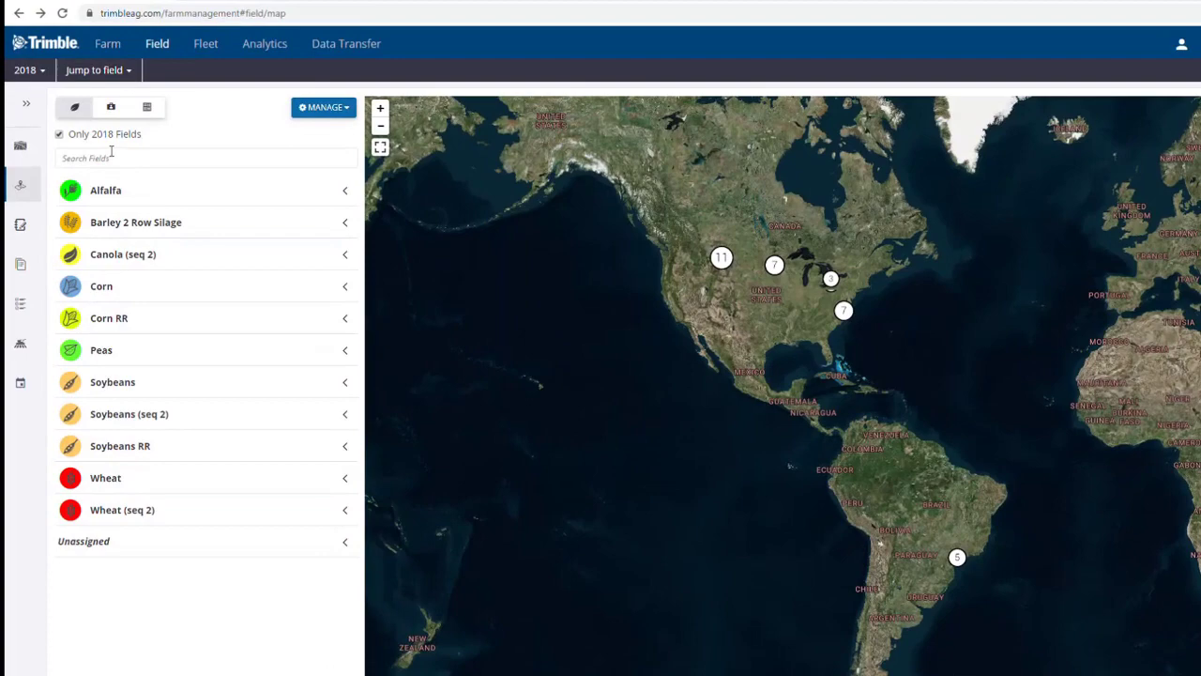
In the plain field list, assign the 2018 Corn crop season to field 1 of Test Farm and save.
{"action": "left_click", "coordinate": [111, 107]}
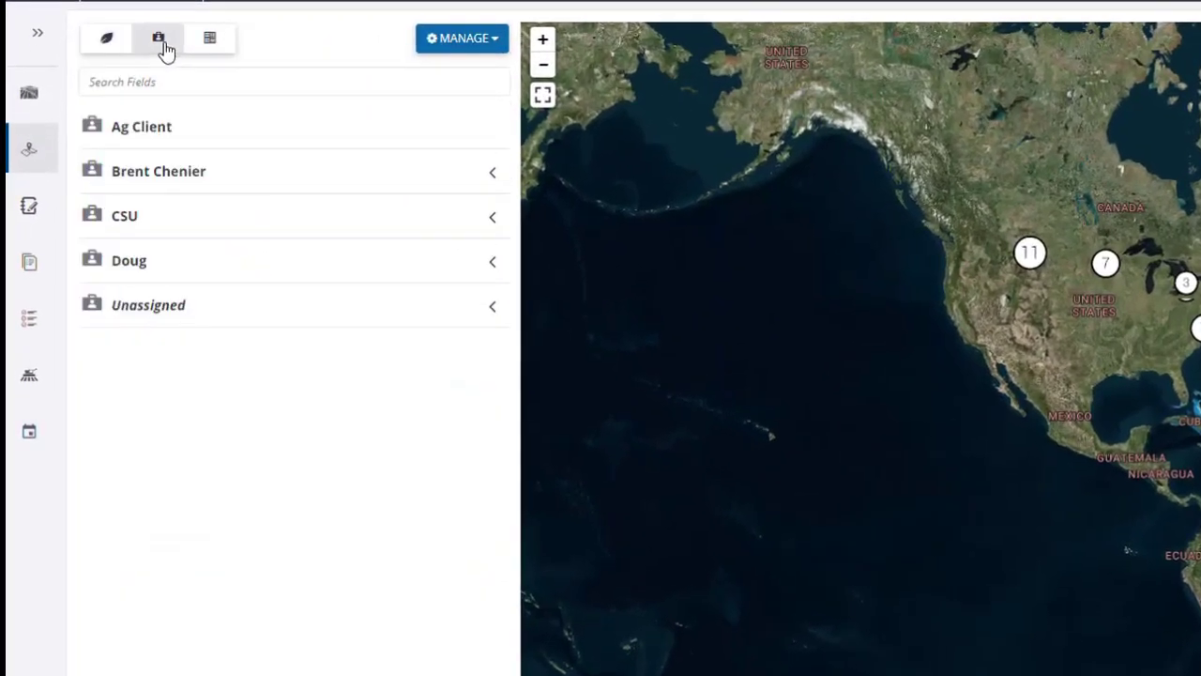
{"action": "left_click", "coordinate": [211, 41]}
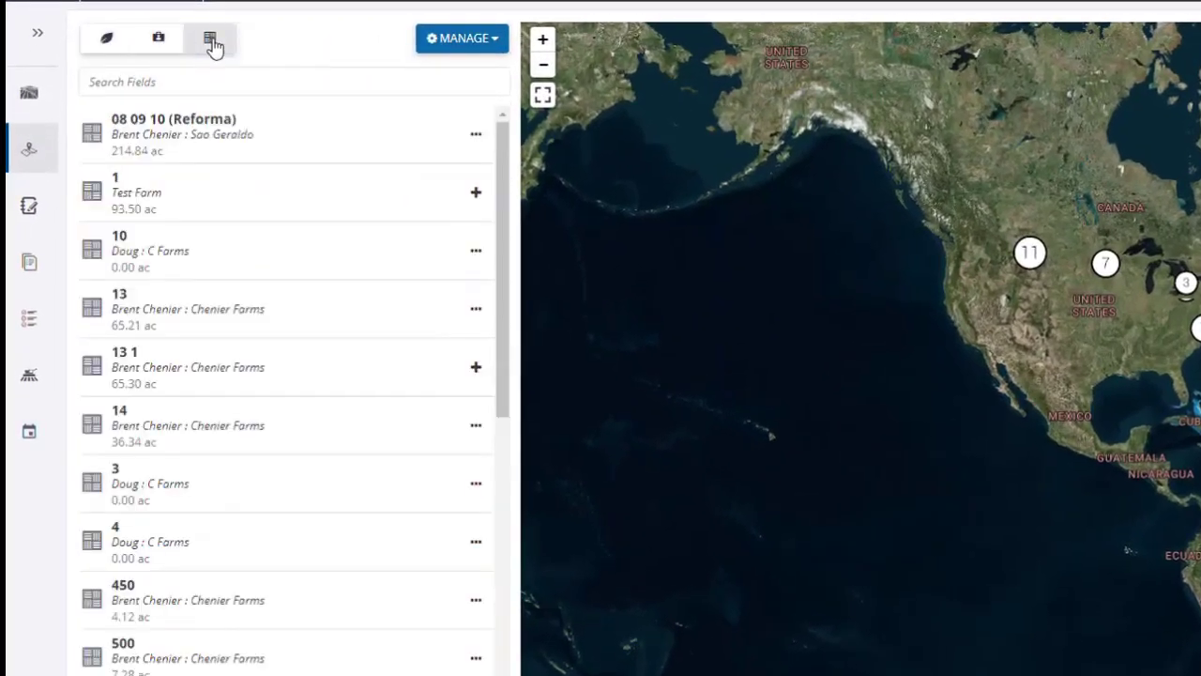
{"action": "left_click", "coordinate": [477, 196]}
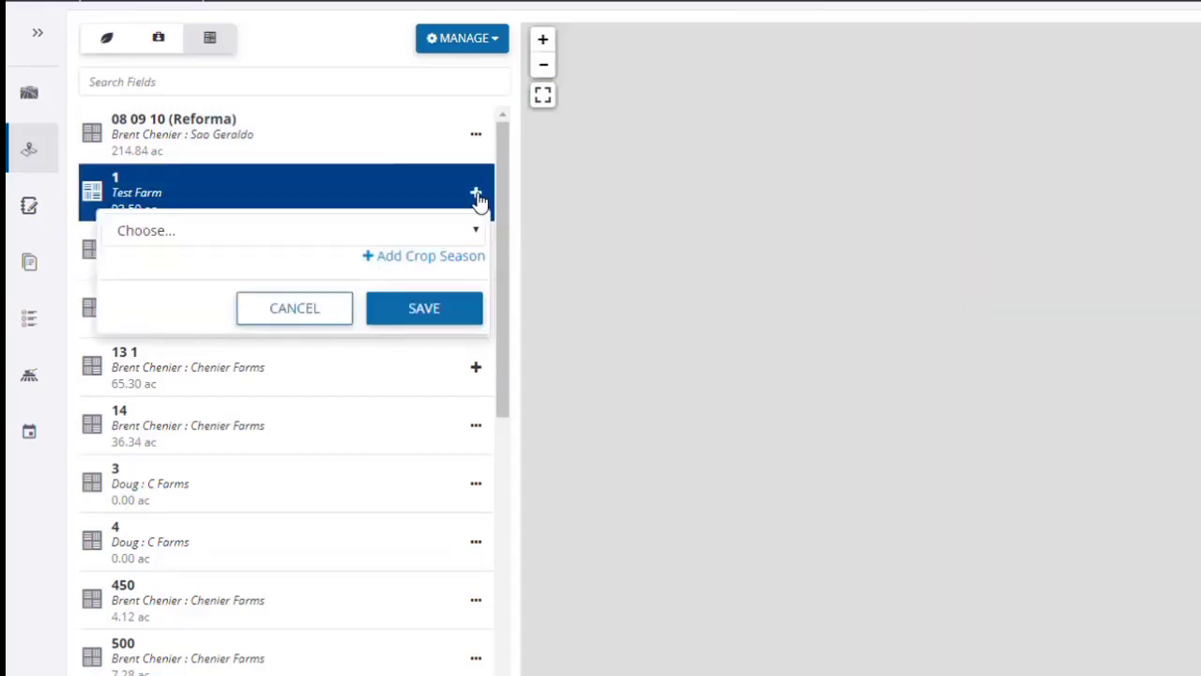
{"action": "left_click", "coordinate": [471, 232]}
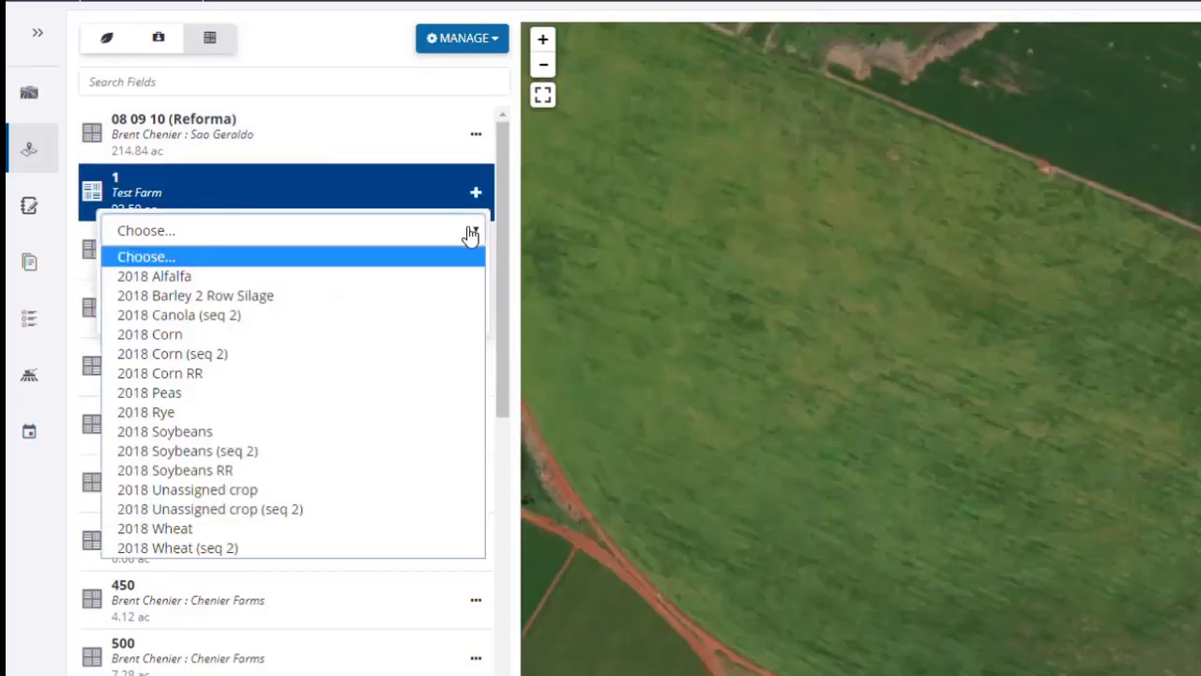
{"action": "left_click", "coordinate": [303, 339]}
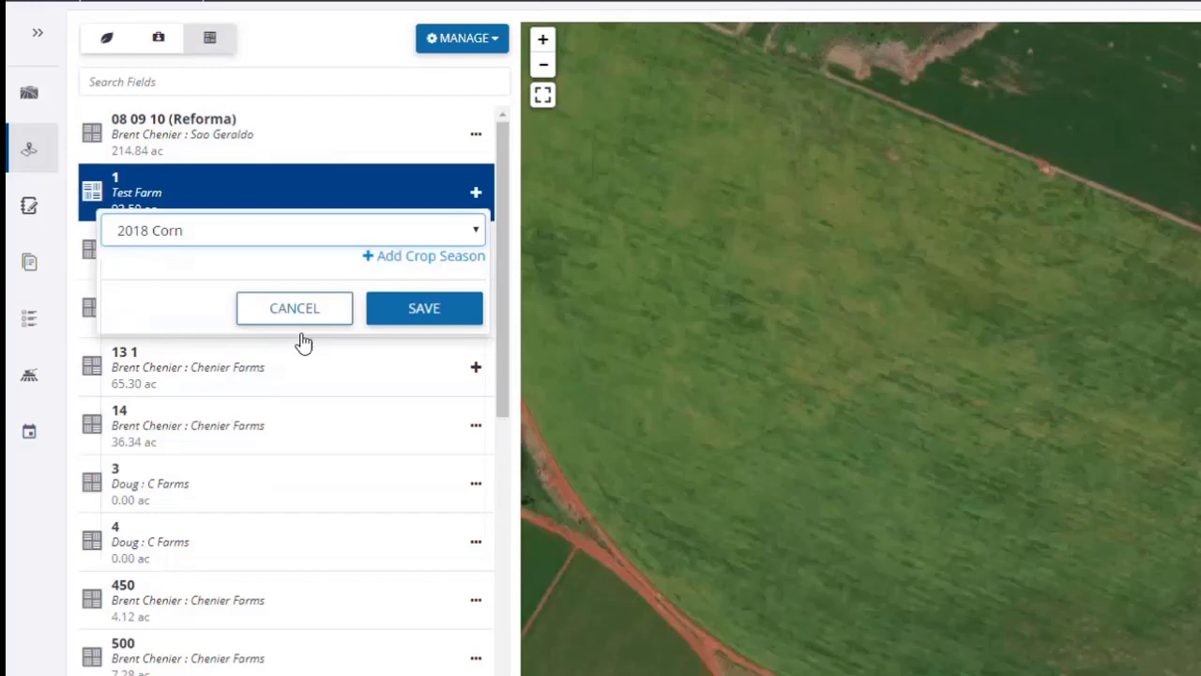
{"action": "left_click", "coordinate": [408, 314]}
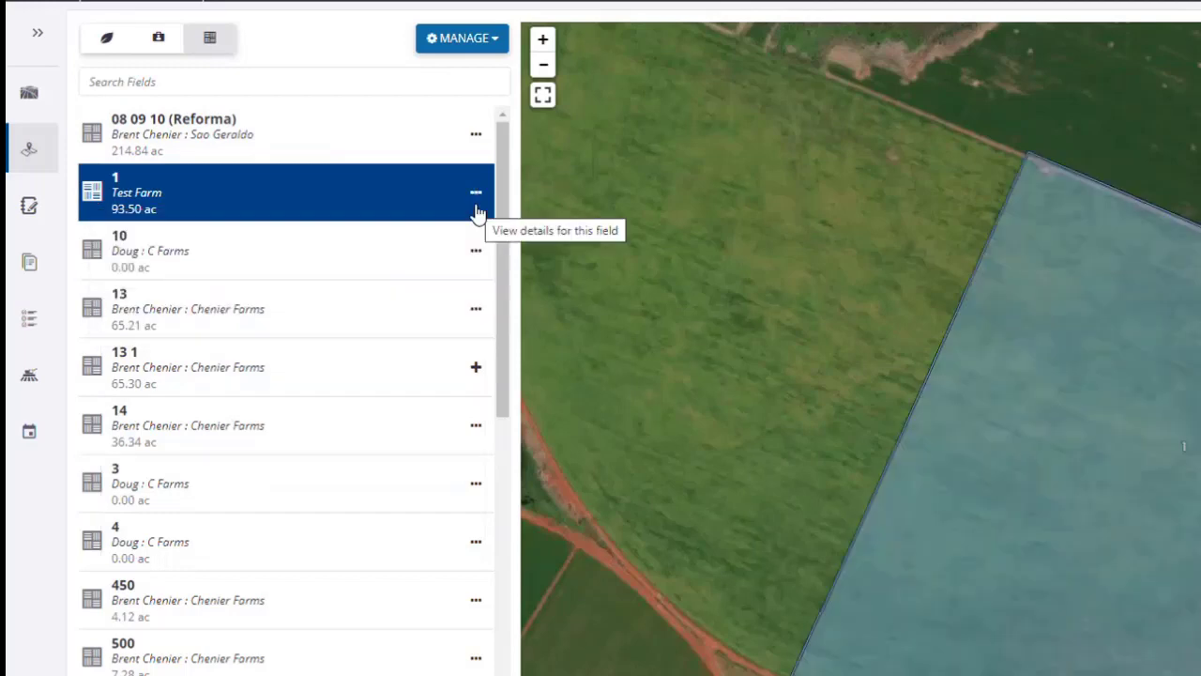
Group the fields by crop and expand the Unassigned group.
{"action": "left_click", "coordinate": [106, 43]}
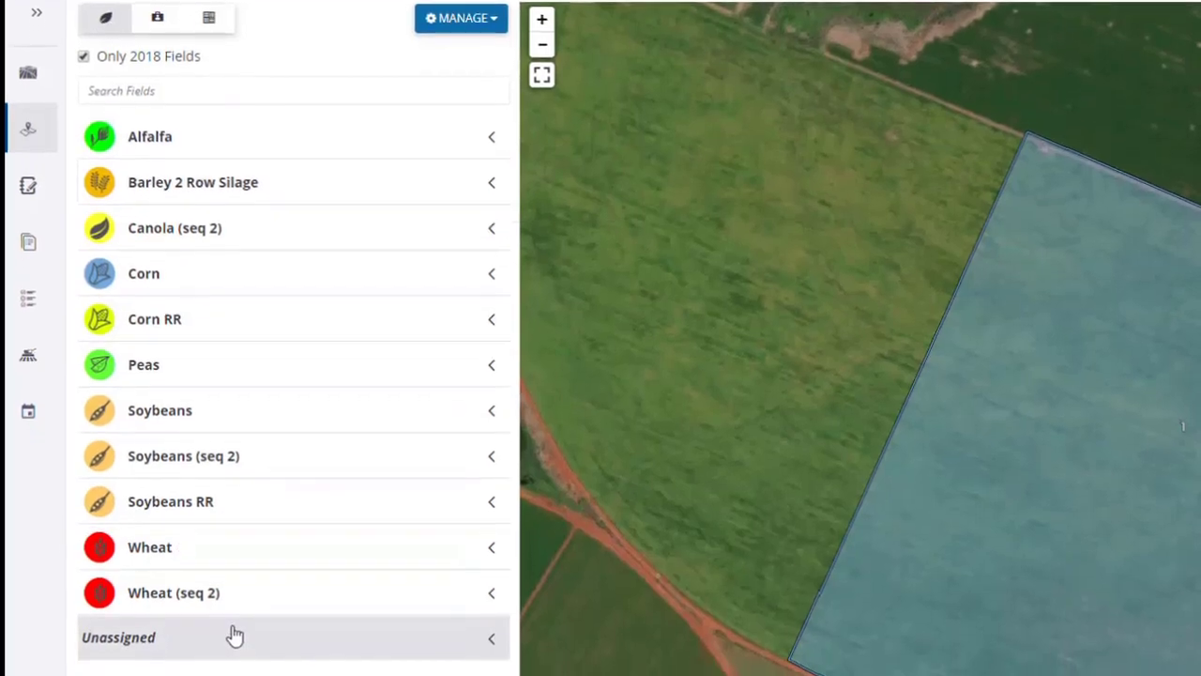
{"action": "left_click", "coordinate": [234, 636]}
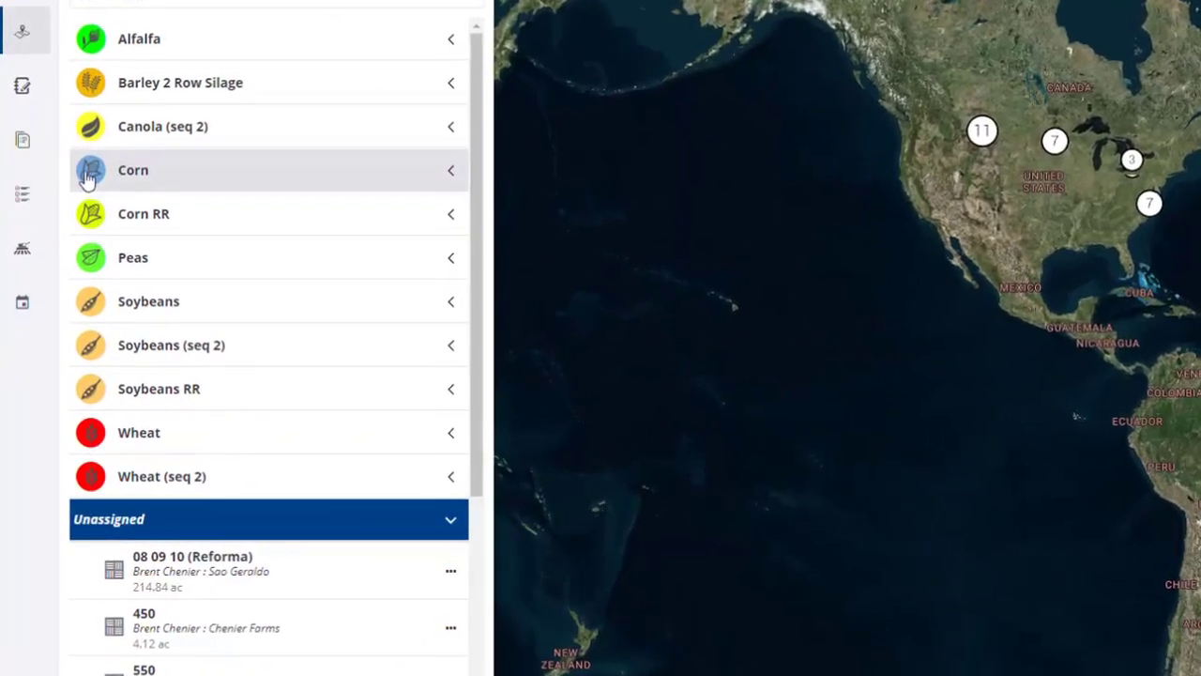
Change the Corn crop's color to orange.
{"action": "left_click", "coordinate": [79, 207]}
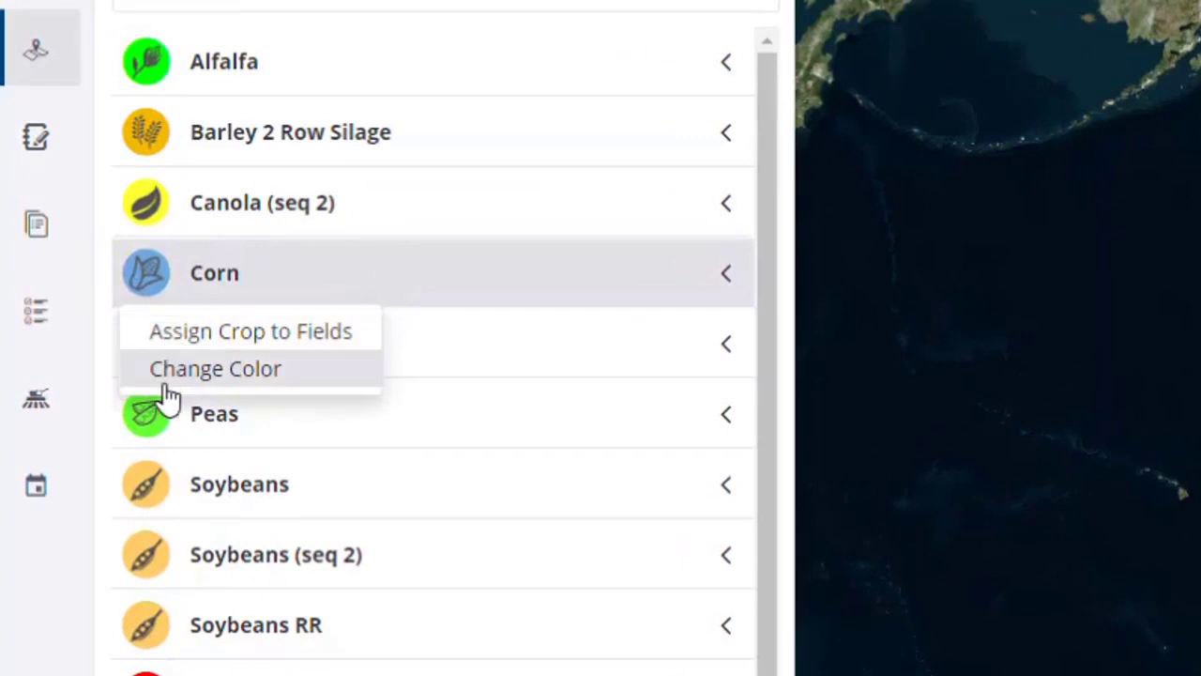
{"action": "left_click", "coordinate": [161, 376]}
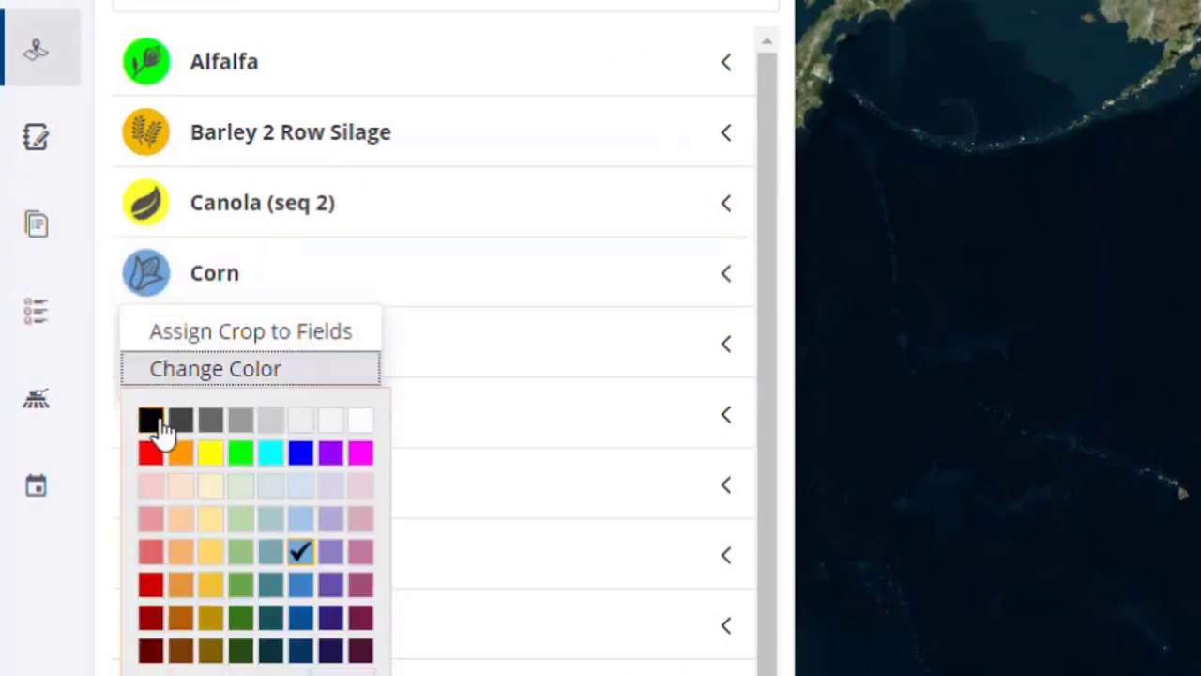
{"action": "left_click", "coordinate": [180, 460]}
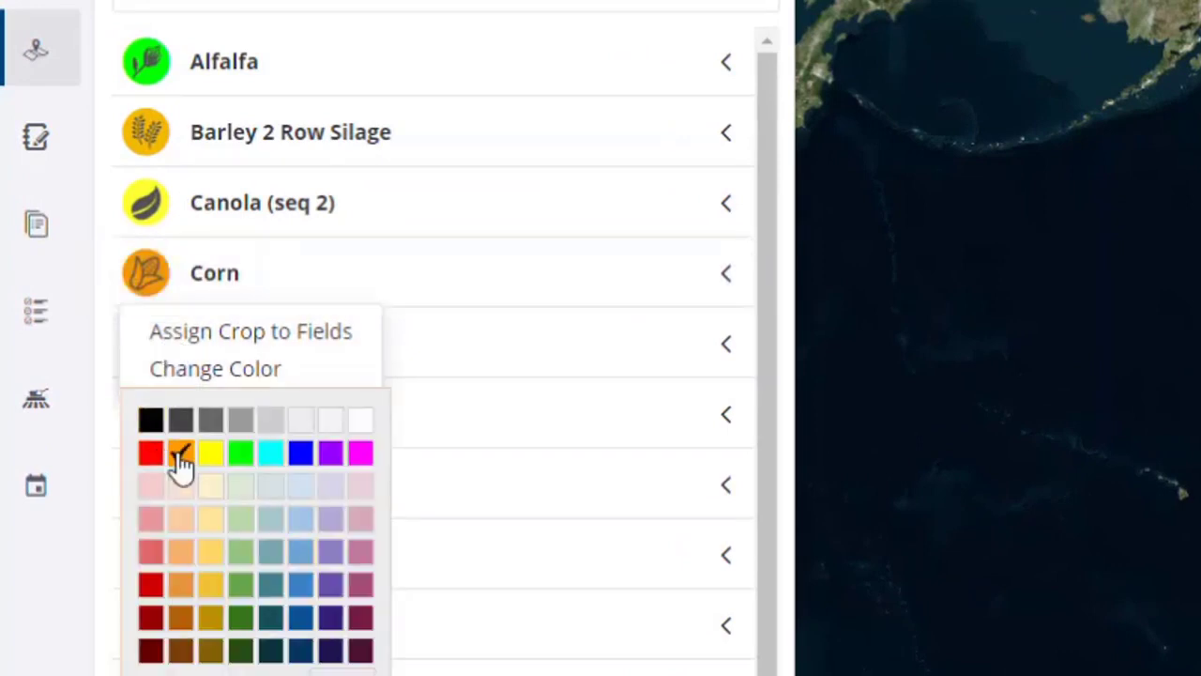
{"action": "left_click", "coordinate": [189, 387]}
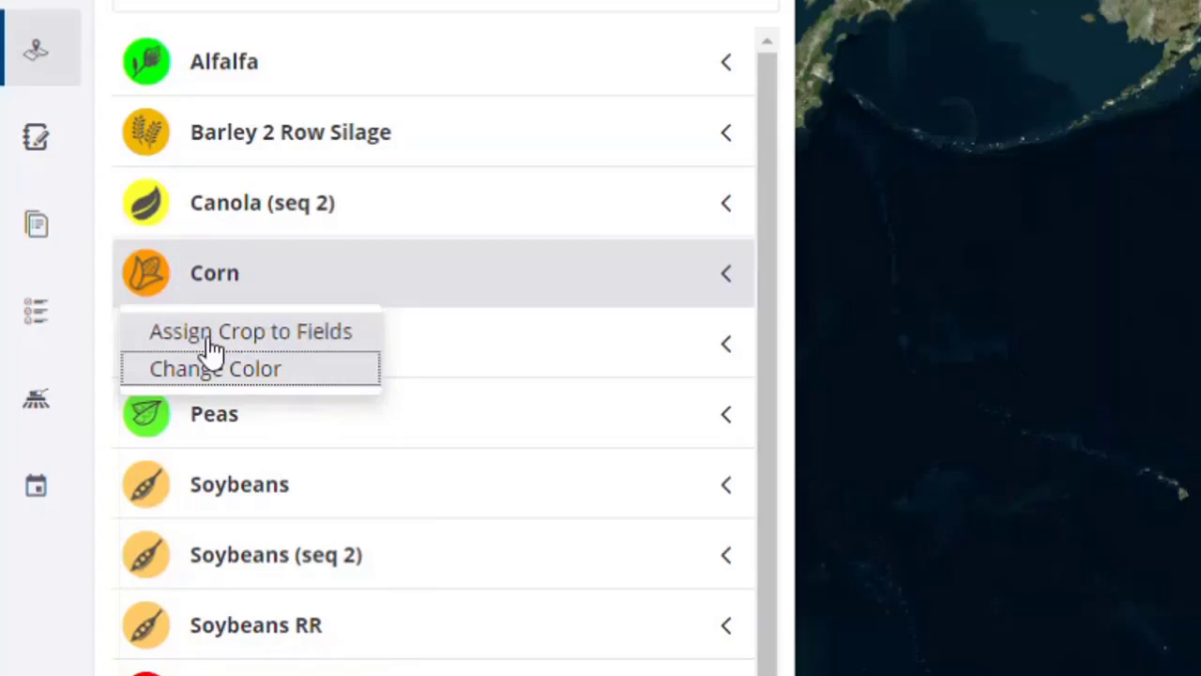
Assign 2018 Corn to fields 450 and 550 on the map and save the assignment.
{"action": "key", "text": "Escape"}
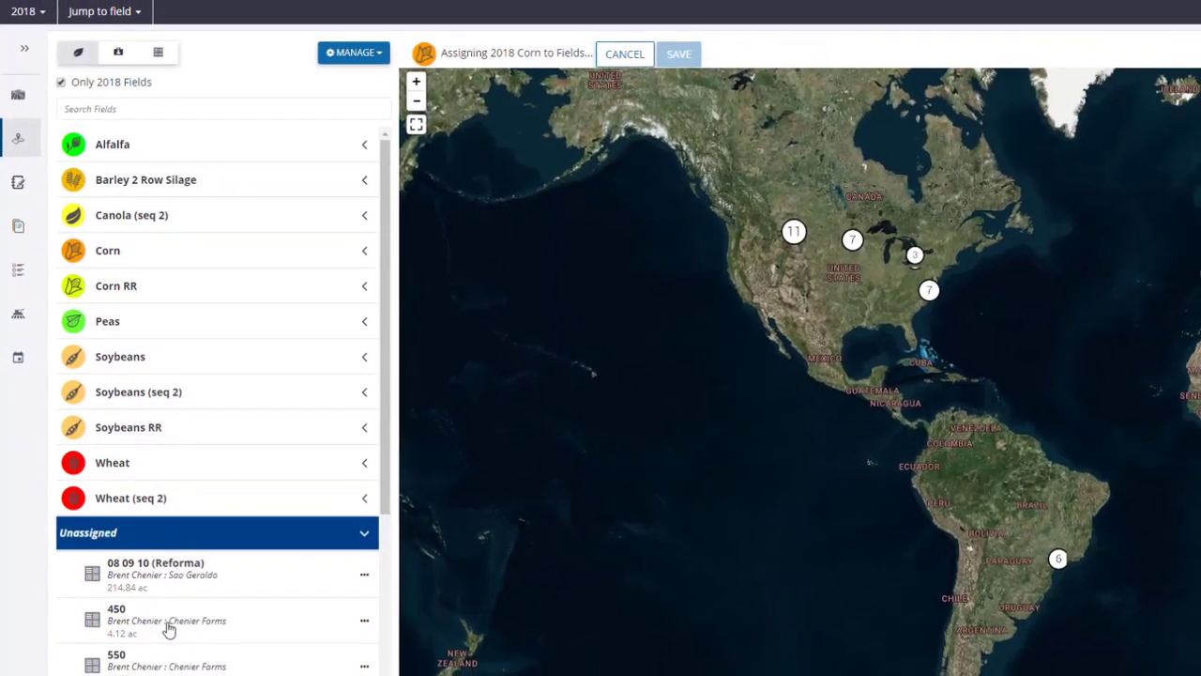
{"action": "left_click", "coordinate": [169, 623]}
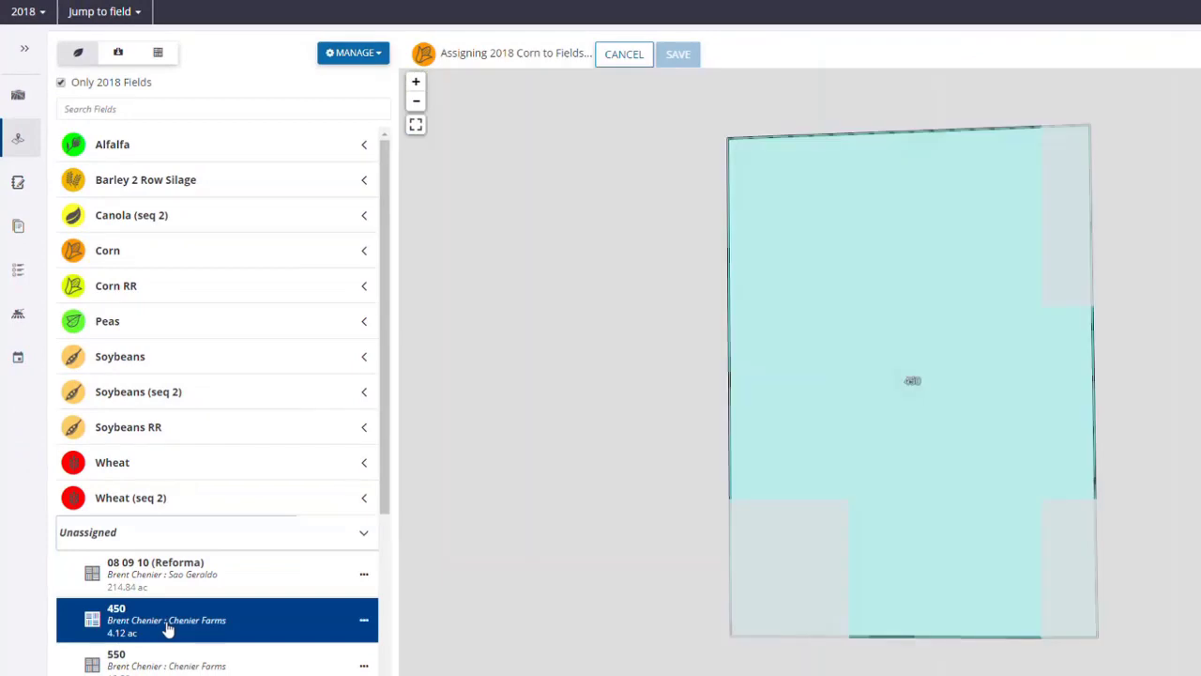
{"action": "scroll", "coordinate": [684, 490], "scroll_direction": "down", "scroll_amount": 3}
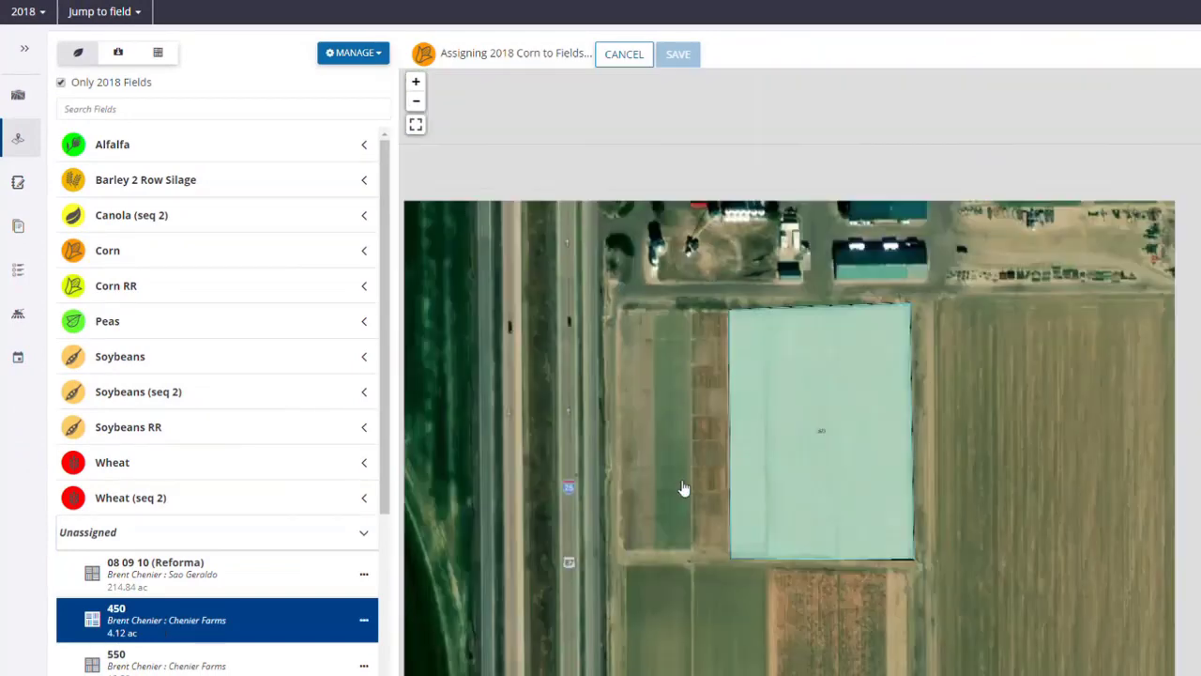
{"action": "scroll", "coordinate": [568, 408], "scroll_direction": "down", "scroll_amount": 1}
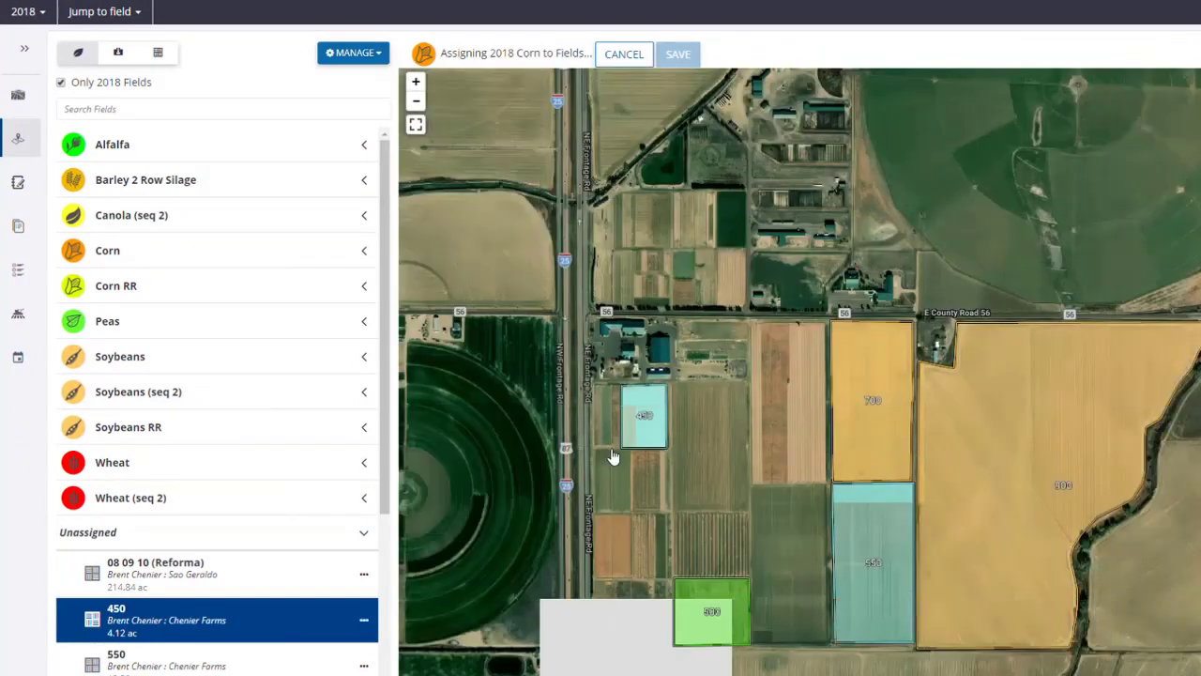
{"action": "left_click", "coordinate": [645, 425]}
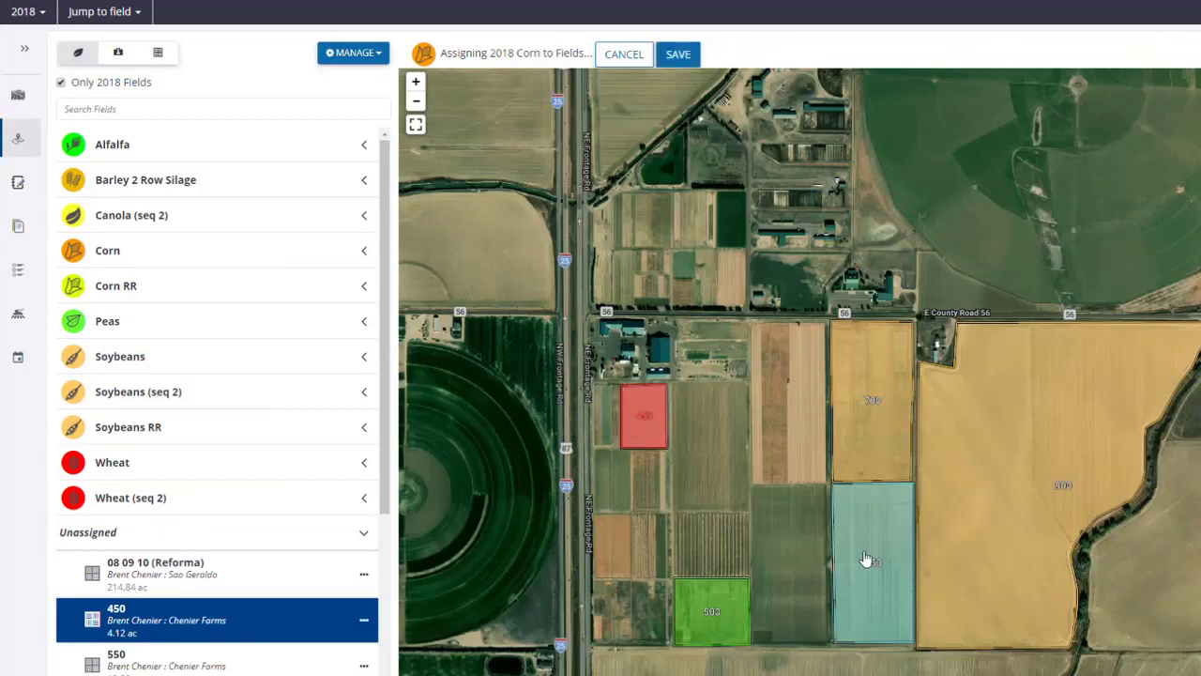
{"action": "left_click", "coordinate": [875, 575]}
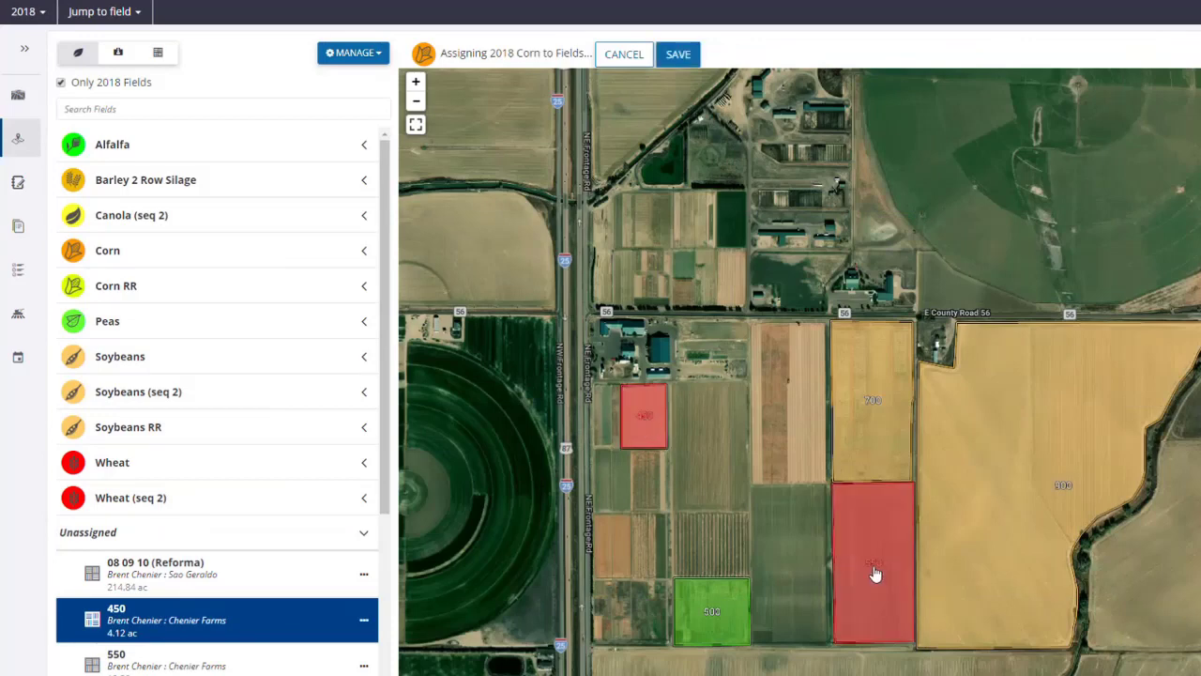
{"action": "left_click", "coordinate": [679, 54]}
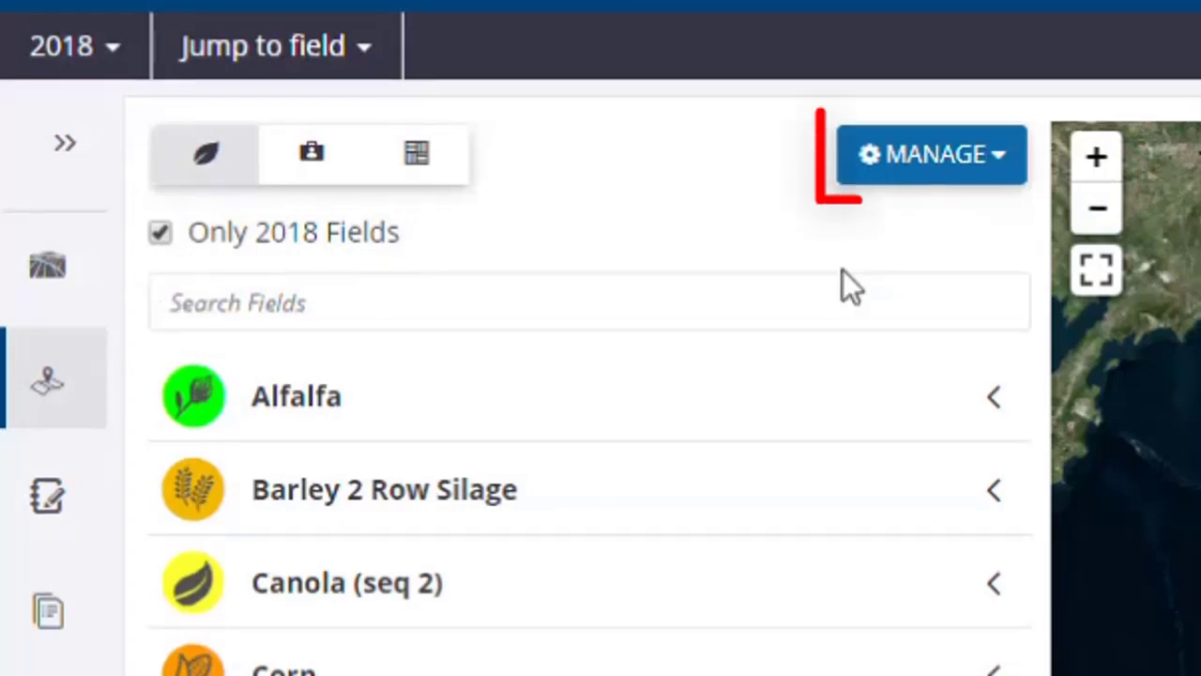
Look at the options for adding clients, farms, fields and crop seasons, including Import Field Boundaries.
{"action": "left_click", "coordinate": [1008, 167]}
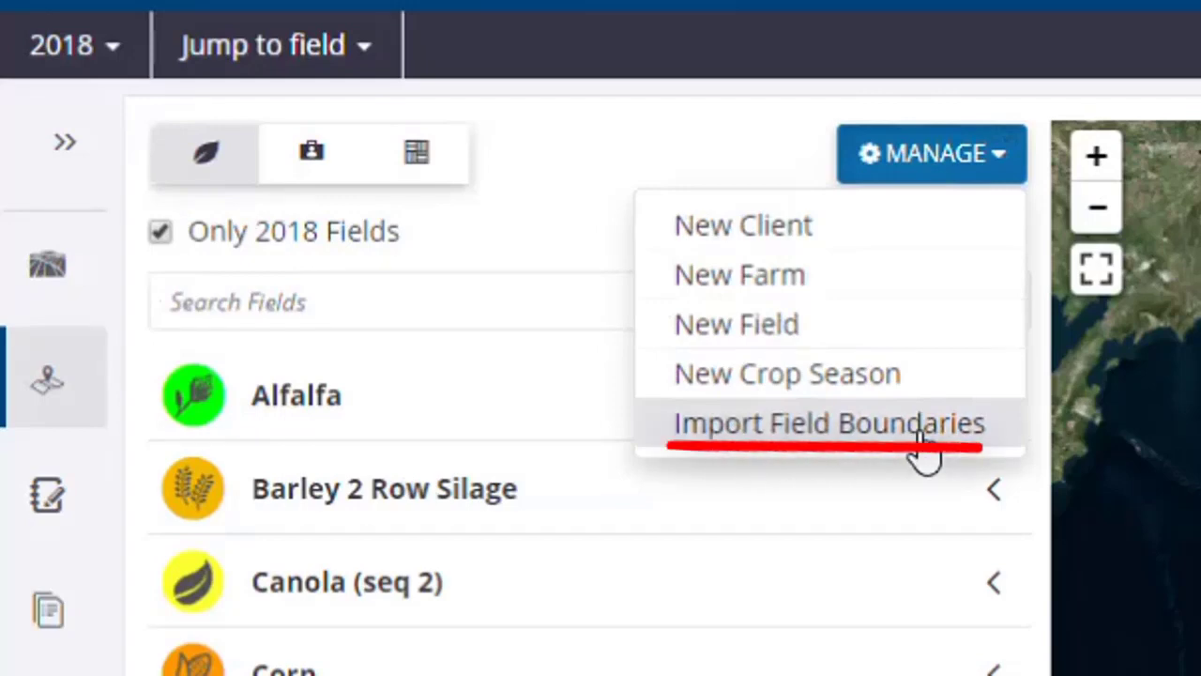
{"action": "left_click", "coordinate": [921, 433]}
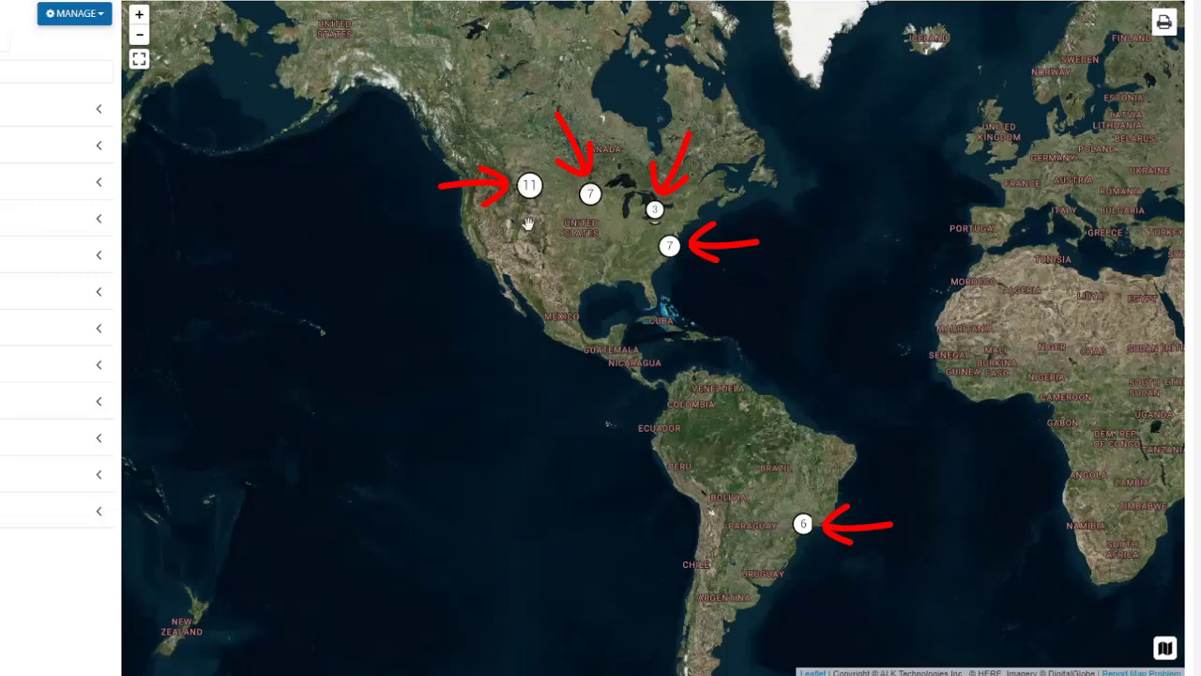
Zoom in on the field cluster near Fort Collins, Colorado, until the individual field boundaries can be examined.
{"action": "scroll", "coordinate": [524, 218], "scroll_direction": "up", "scroll_amount": 1}
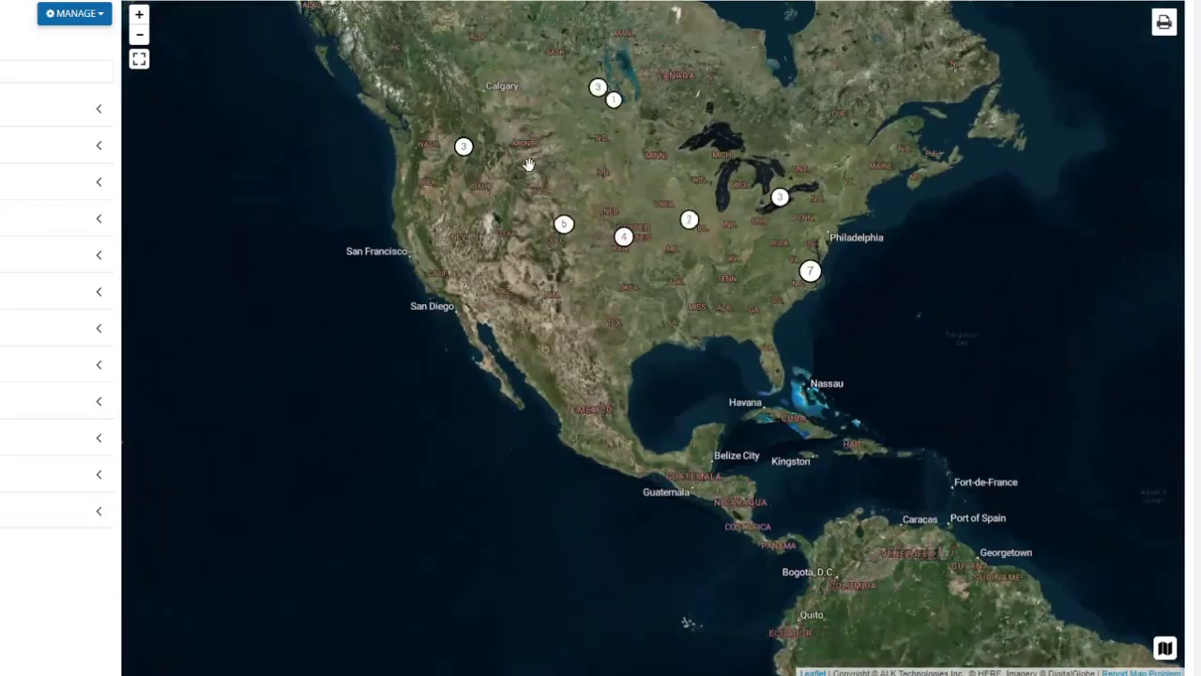
{"action": "scroll", "coordinate": [528, 169], "scroll_direction": "up", "scroll_amount": 1}
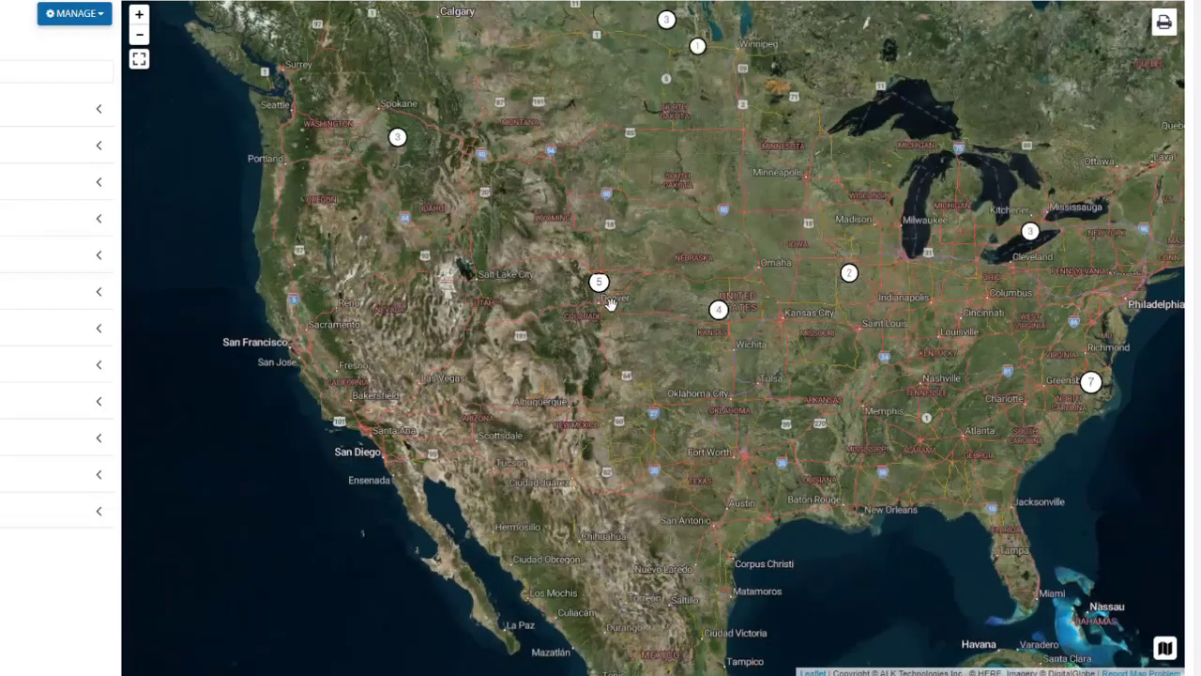
{"action": "scroll", "coordinate": [606, 299], "scroll_direction": "up", "scroll_amount": 1}
{"action": "scroll", "coordinate": [601, 281], "scroll_direction": "up", "scroll_amount": 1}
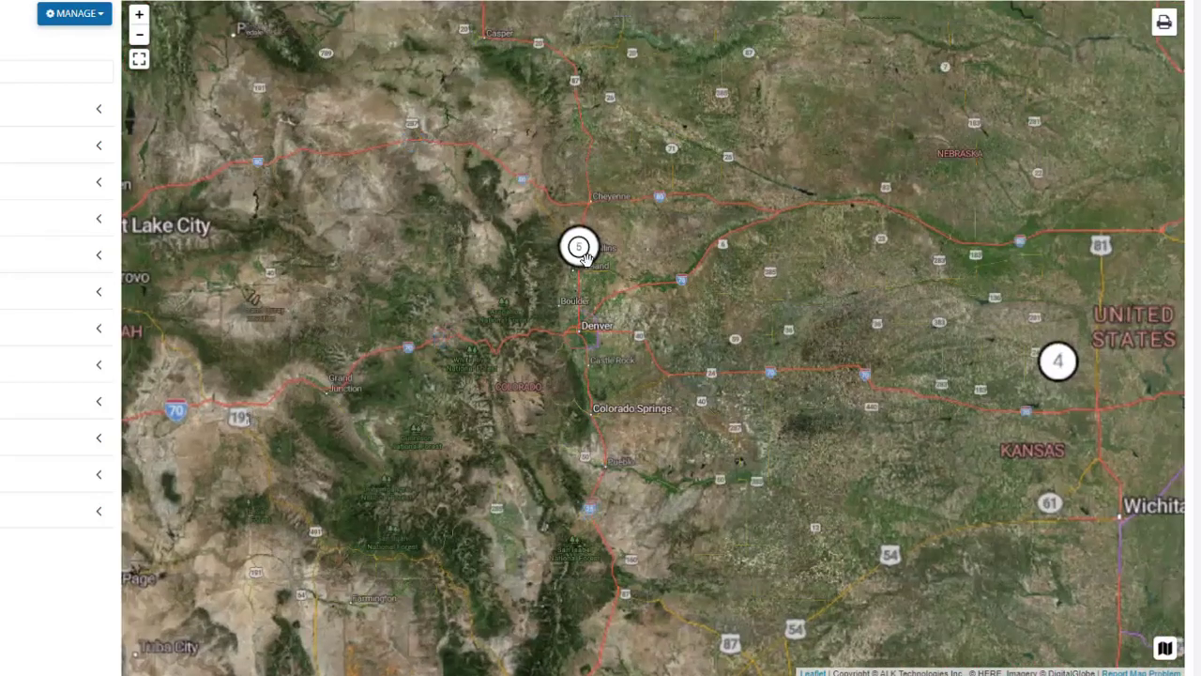
{"action": "scroll", "coordinate": [584, 258], "scroll_direction": "up", "scroll_amount": 1}
{"action": "scroll", "coordinate": [576, 250], "scroll_direction": "up", "scroll_amount": 1}
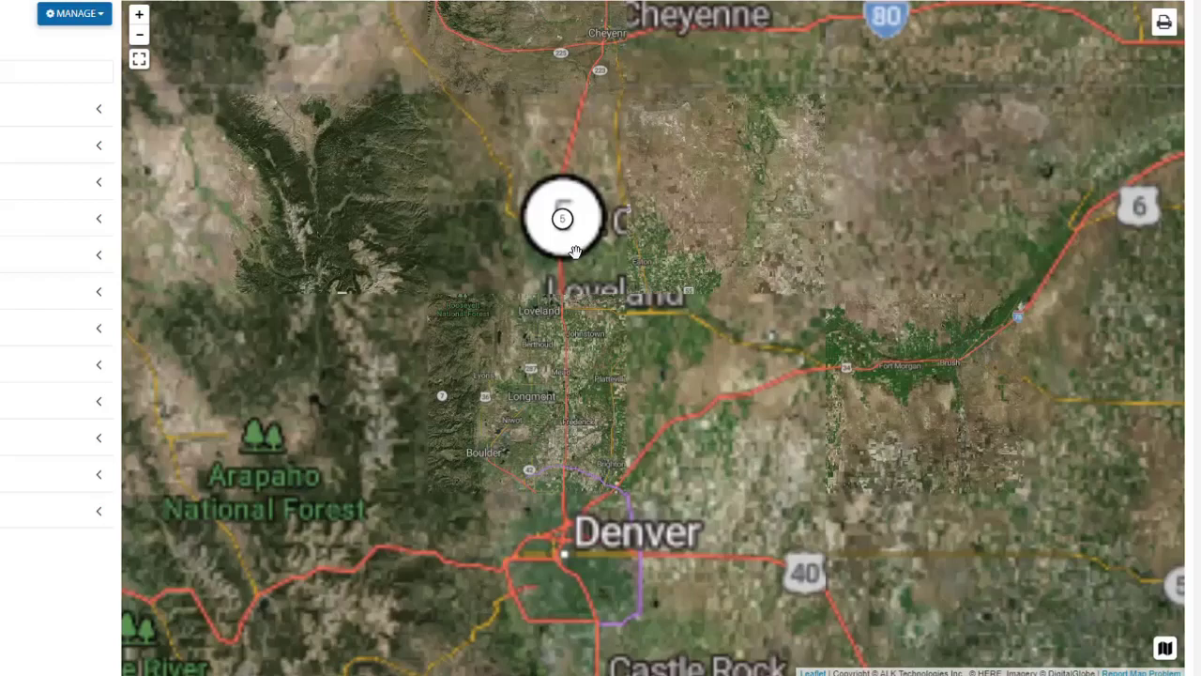
{"action": "scroll", "coordinate": [569, 228], "scroll_direction": "up", "scroll_amount": 1}
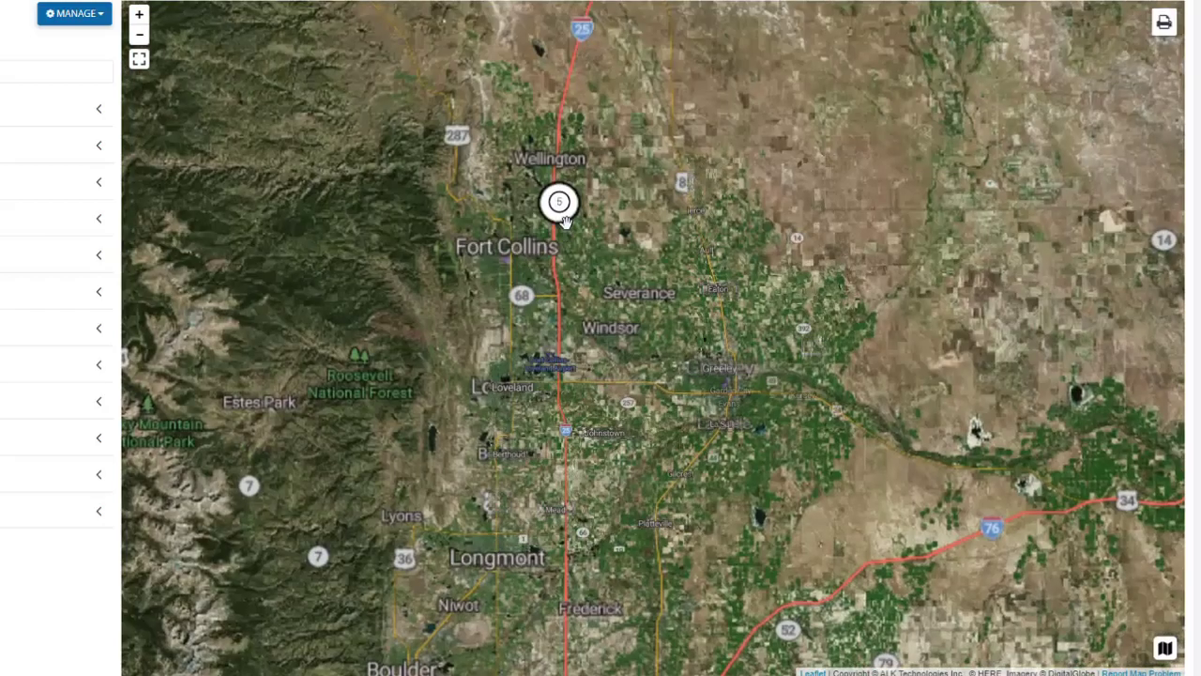
{"action": "scroll", "coordinate": [566, 222], "scroll_direction": "up", "scroll_amount": 1}
{"action": "scroll", "coordinate": [555, 192], "scroll_direction": "up", "scroll_amount": 1}
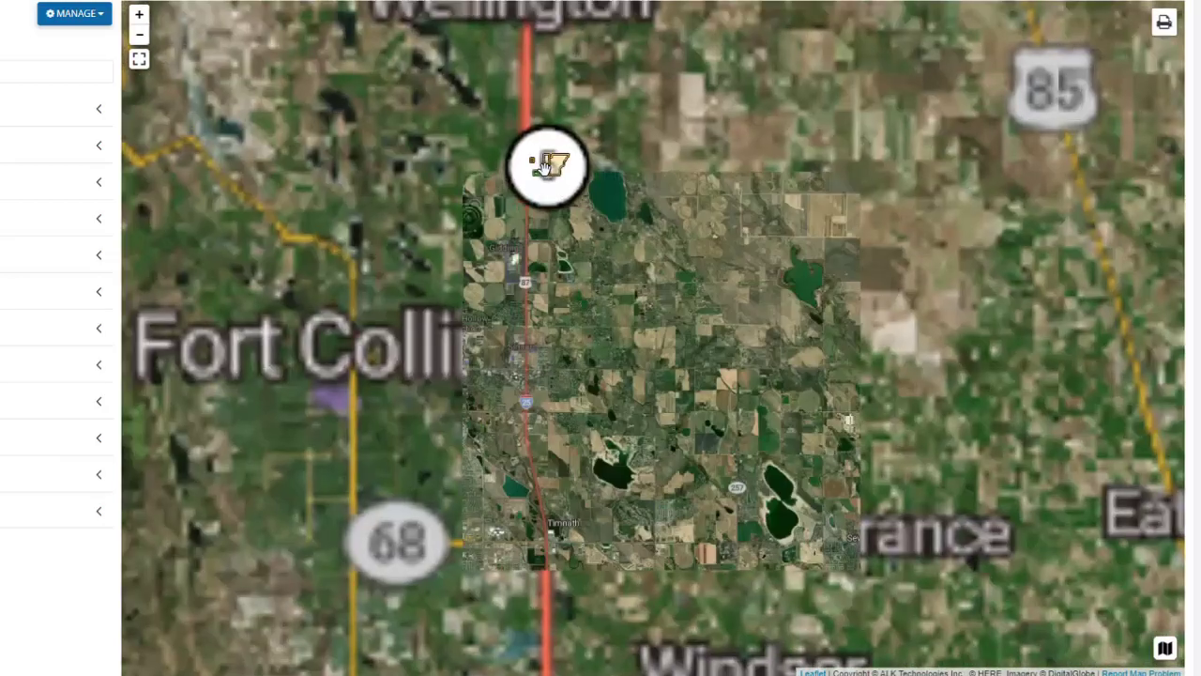
{"action": "scroll", "coordinate": [544, 166], "scroll_direction": "up", "scroll_amount": 4}
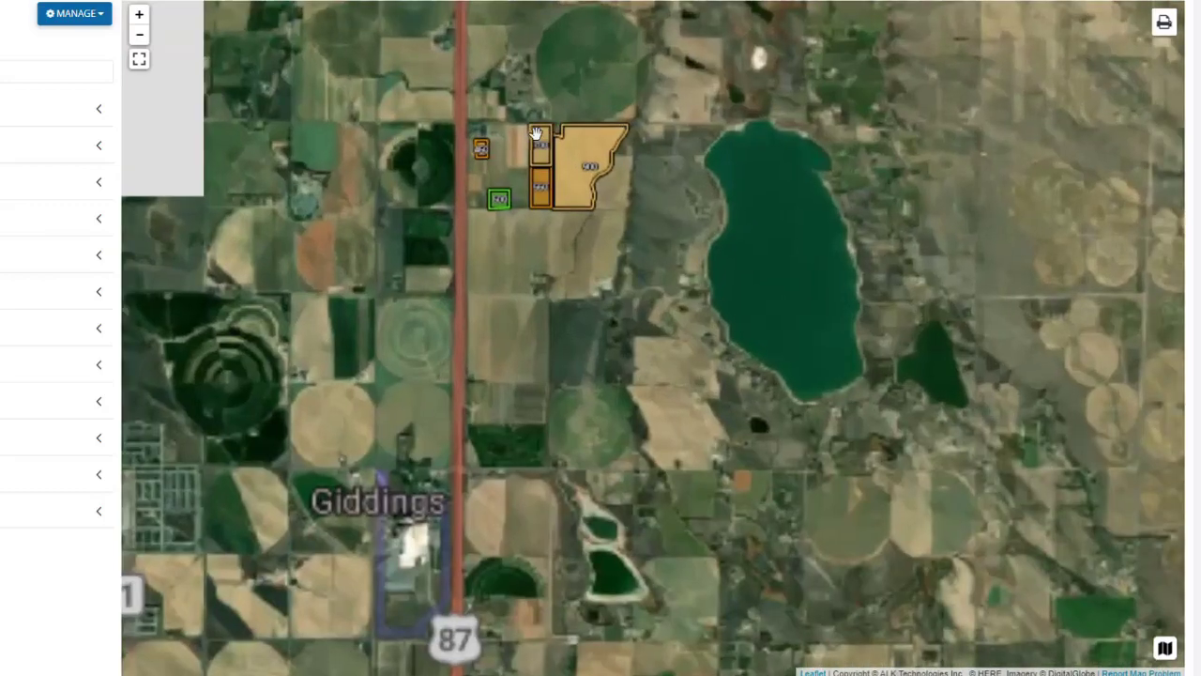
{"action": "scroll", "coordinate": [533, 127], "scroll_direction": "up", "scroll_amount": 1}
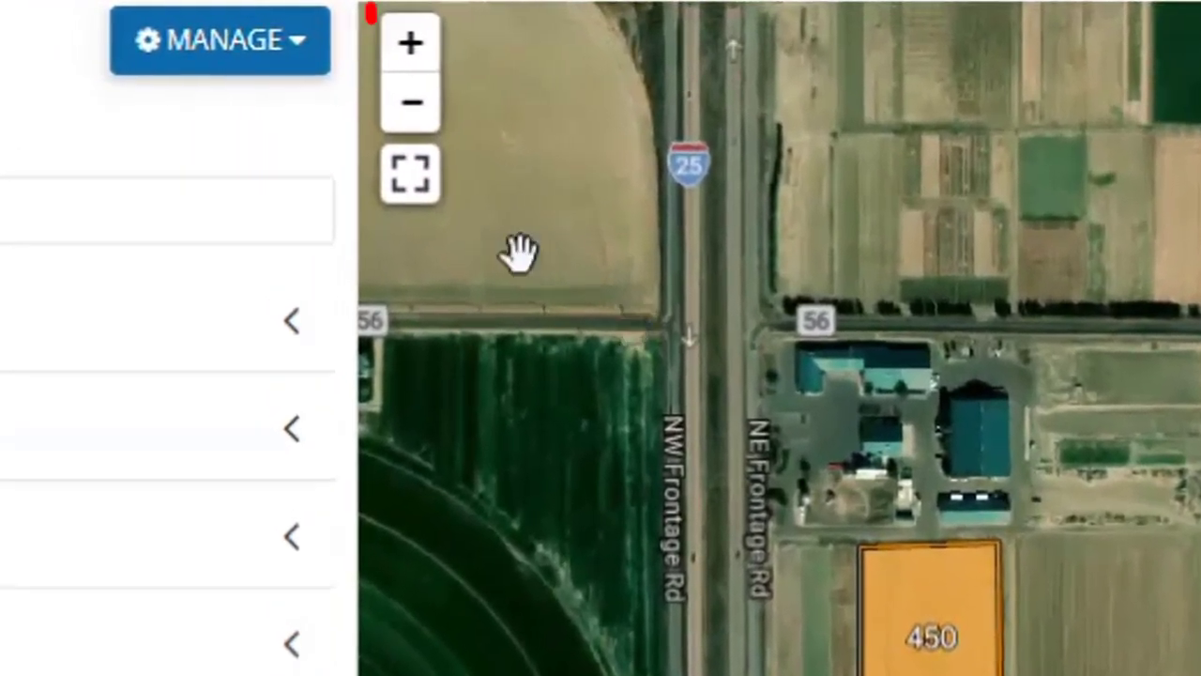
{"action": "left_click", "coordinate": [410, 54]}
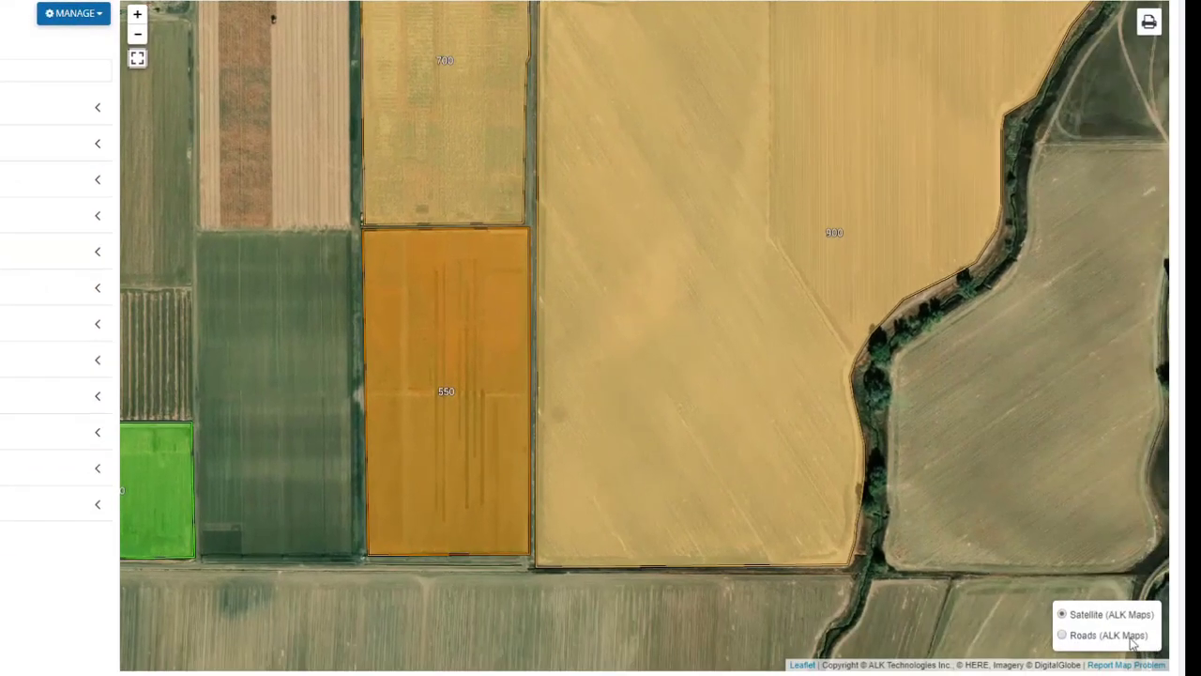
View the fields on the Roads (ALK Maps) base map, then return to Satellite (ALK Maps).
{"action": "left_click", "coordinate": [1062, 635]}
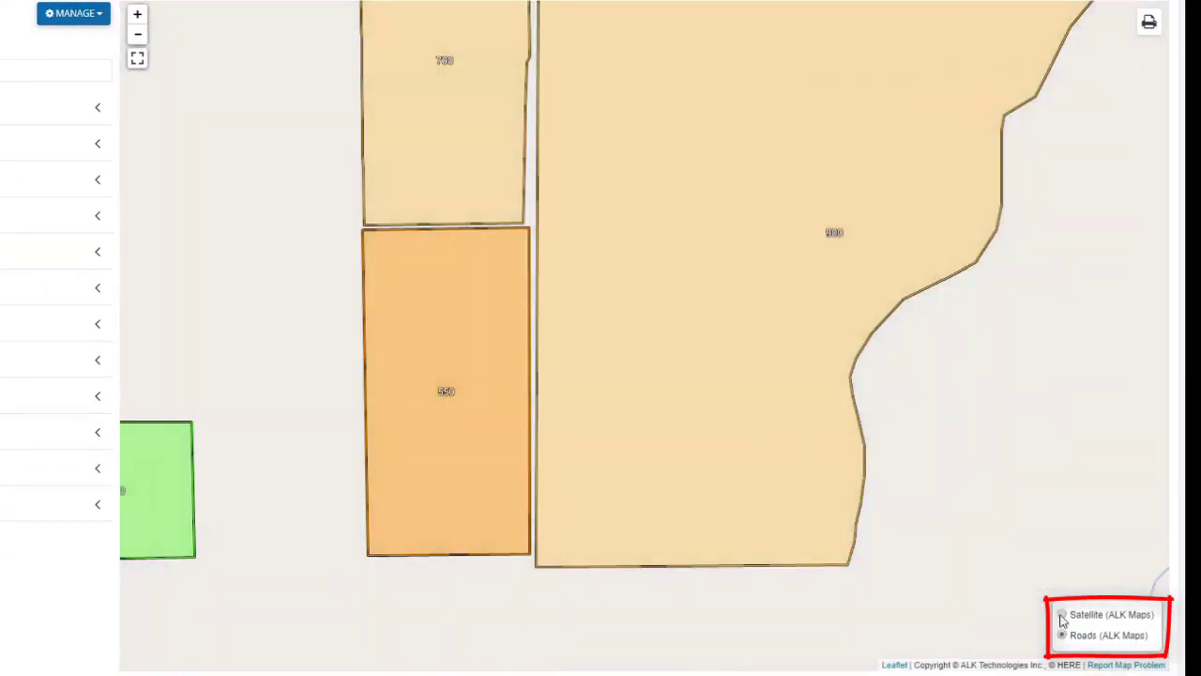
{"action": "scroll", "coordinate": [963, 590], "scroll_direction": "down", "scroll_amount": 1}
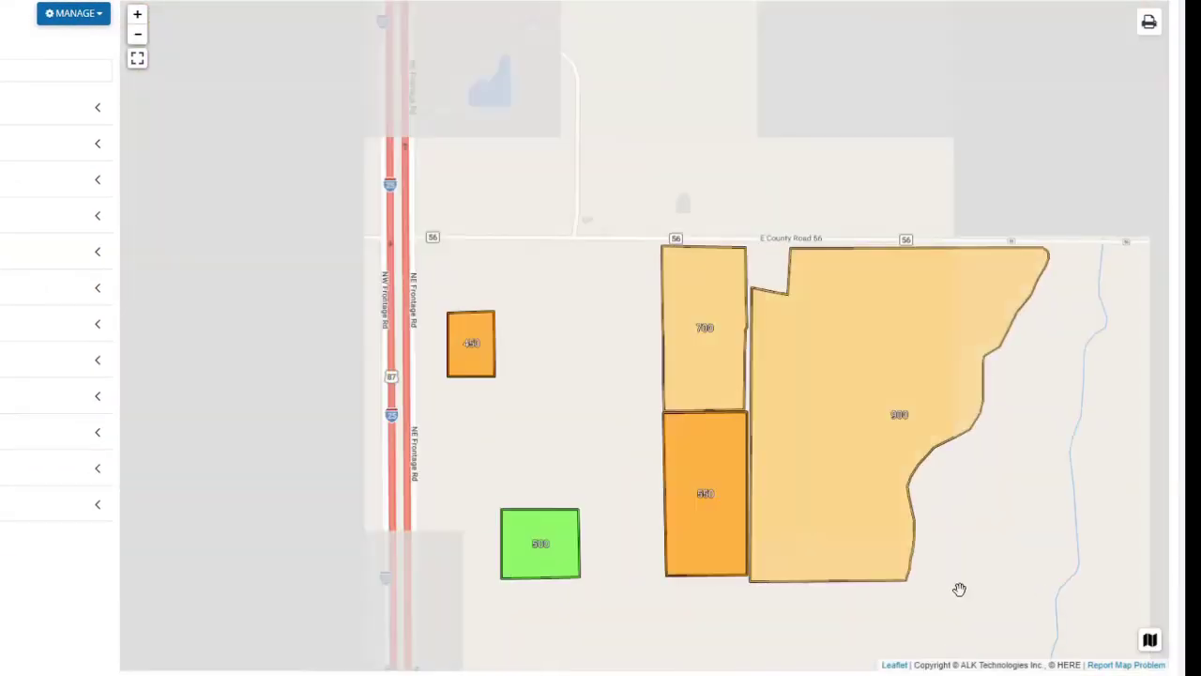
{"action": "mouse_move", "coordinate": [1116, 631]}
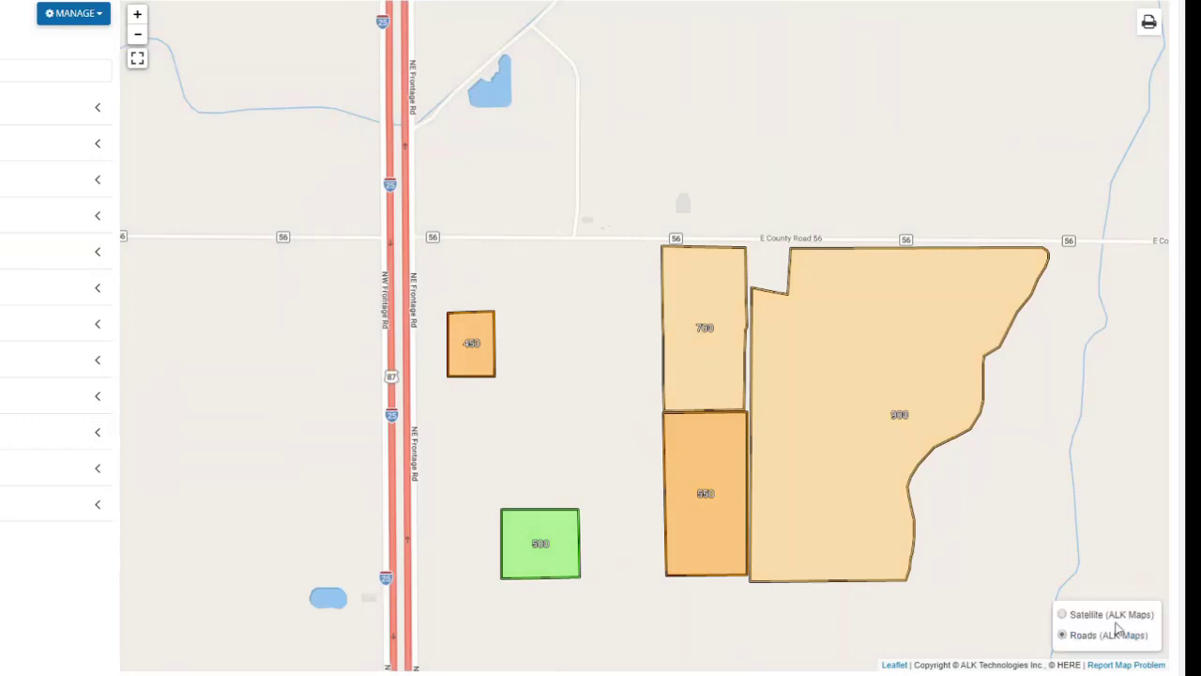
{"action": "left_click", "coordinate": [1063, 615]}
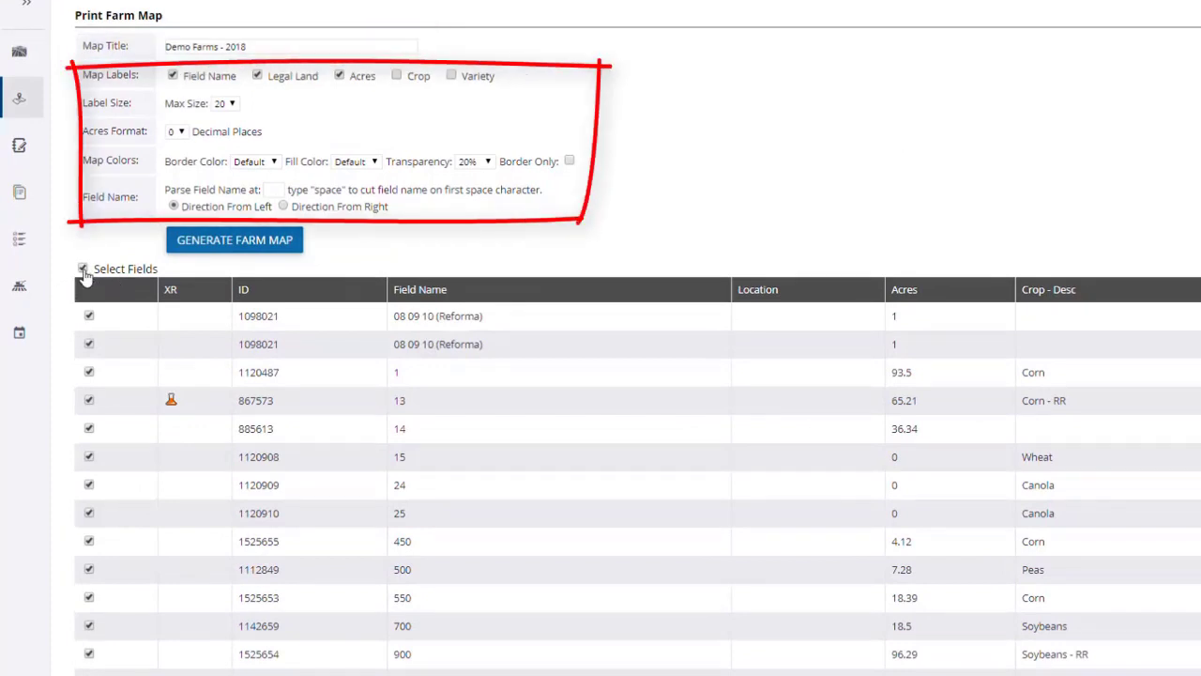
Deselect all fields for the printed farm map and include only fields 450, 500, 550, 700 and 900.
{"action": "left_click", "coordinate": [83, 269]}
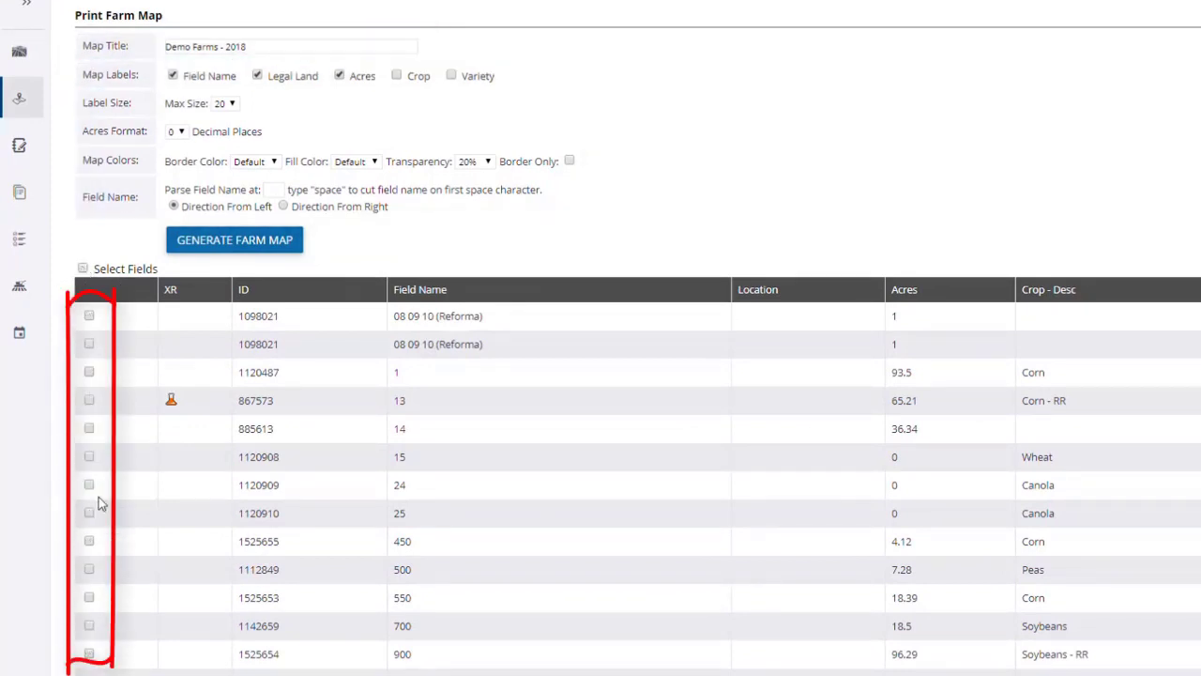
{"action": "left_click", "coordinate": [89, 542]}
{"action": "left_click", "coordinate": [90, 569]}
{"action": "left_click", "coordinate": [89, 597]}
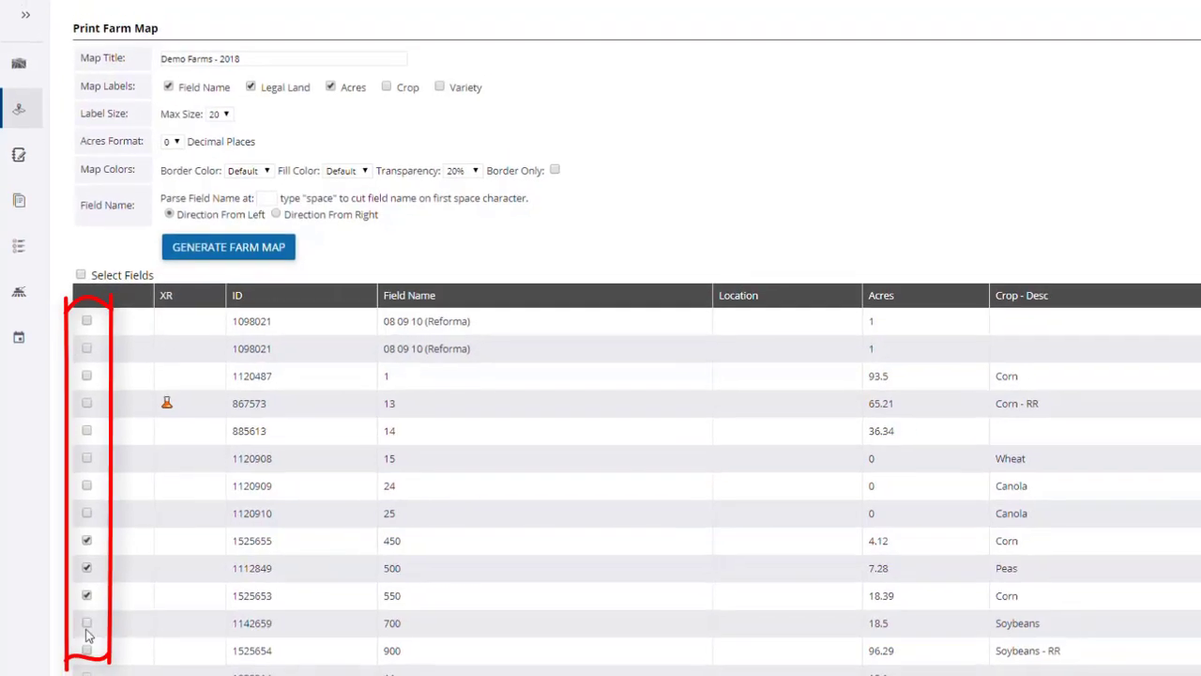
{"action": "left_click", "coordinate": [89, 625]}
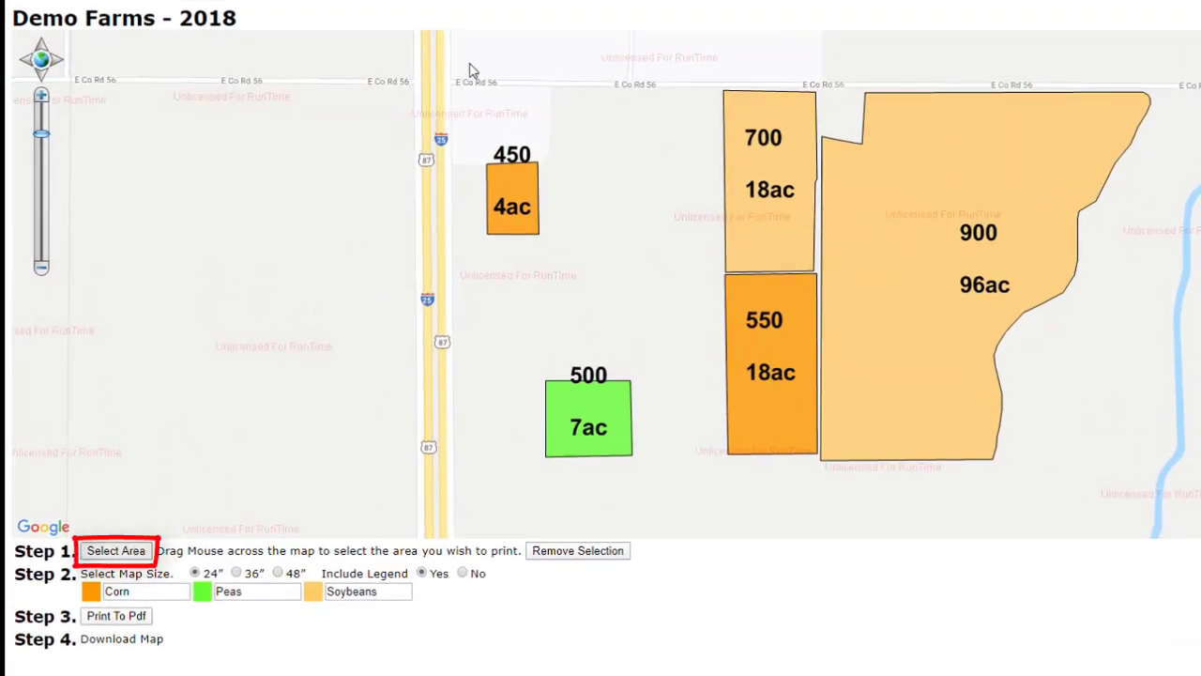
Export the map area enclosing the five selected fields to PDF and bring up the save options for the Demo Farms - 2018 download link.
{"action": "left_click_drag", "start_coordinate": [467, 57], "coordinate": [1175, 512]}
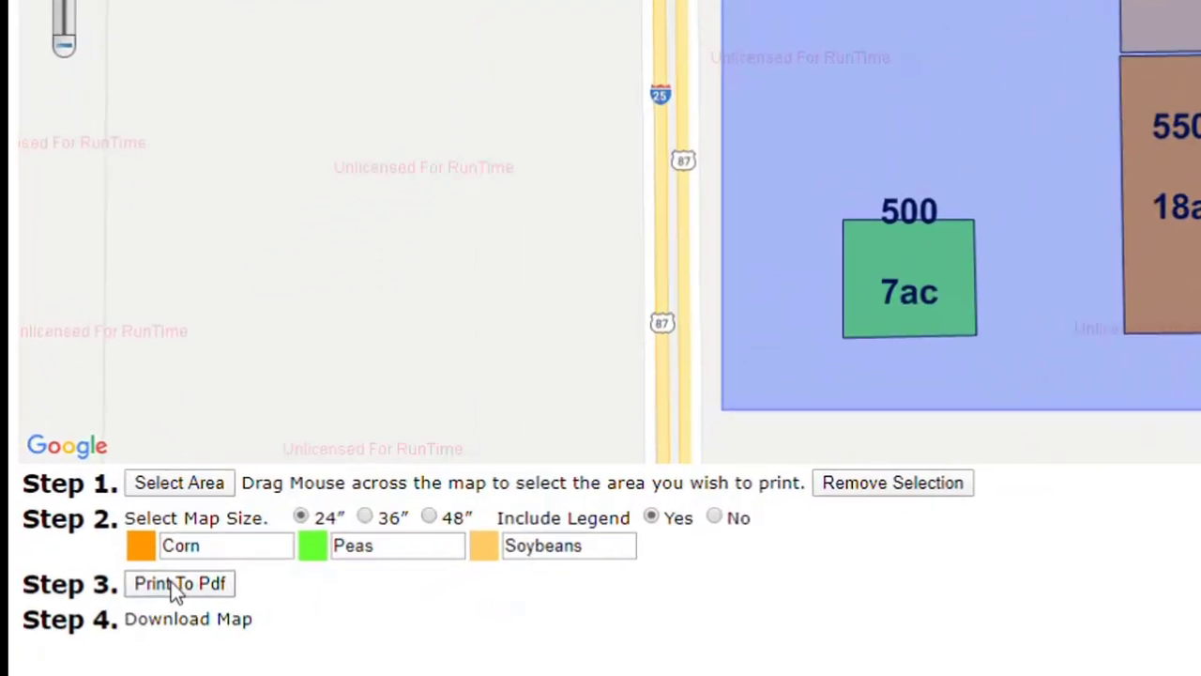
{"action": "left_click", "coordinate": [113, 615]}
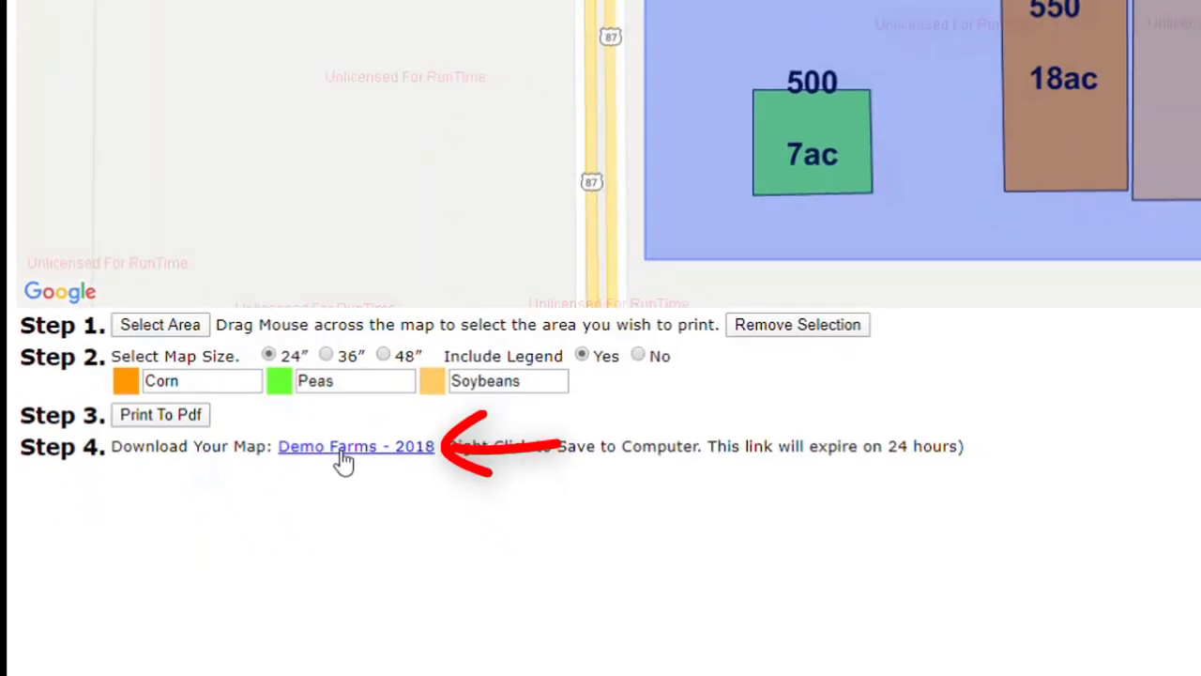
{"action": "right_click", "coordinate": [459, 614]}
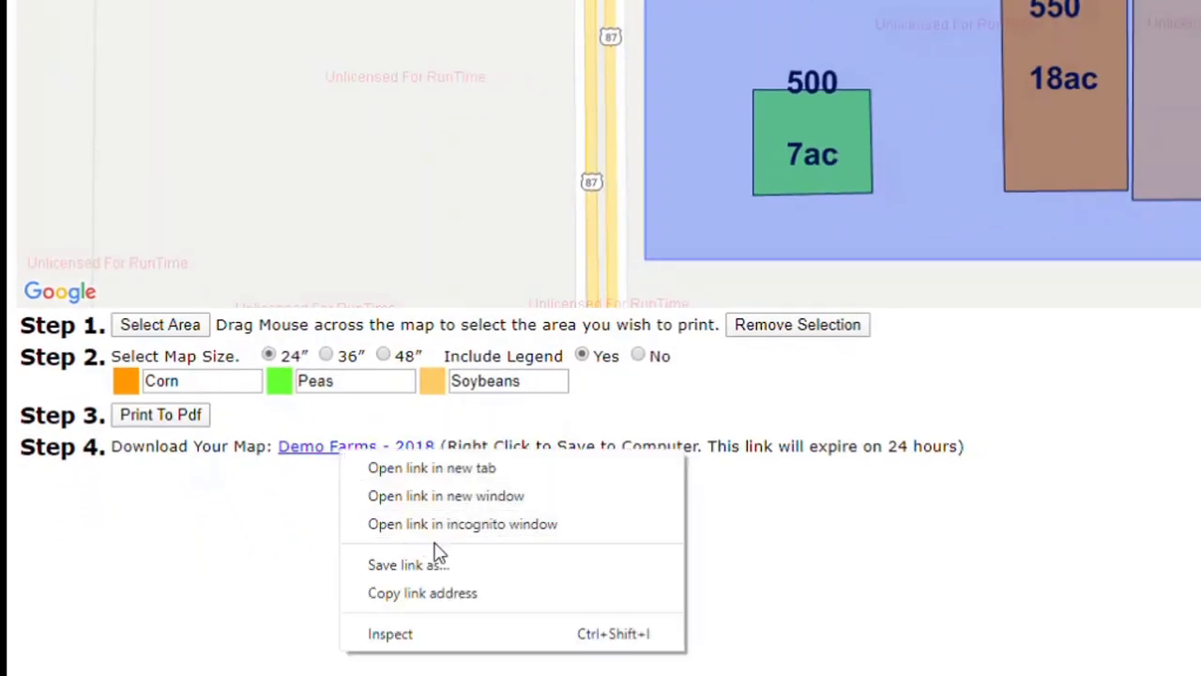